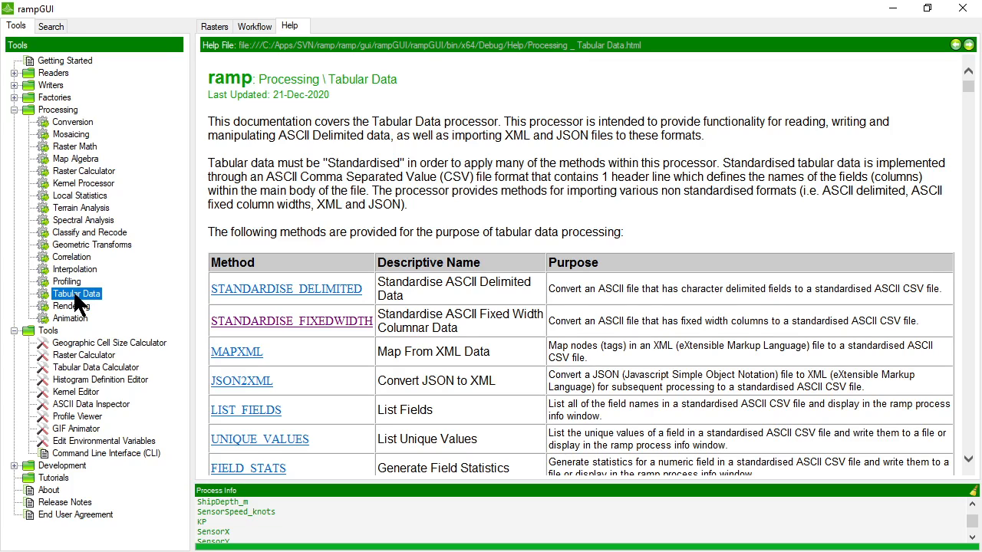
Run the Tabular Data method List Fields on SSS Sample (Small).xtf.csv from the Sample Data folder.
double_click(66, 295)
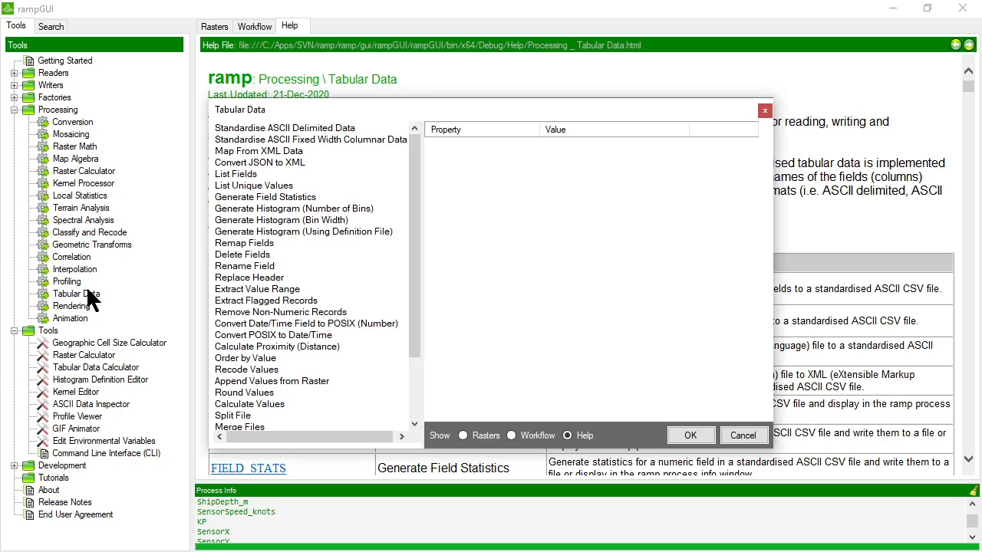
click(242, 172)
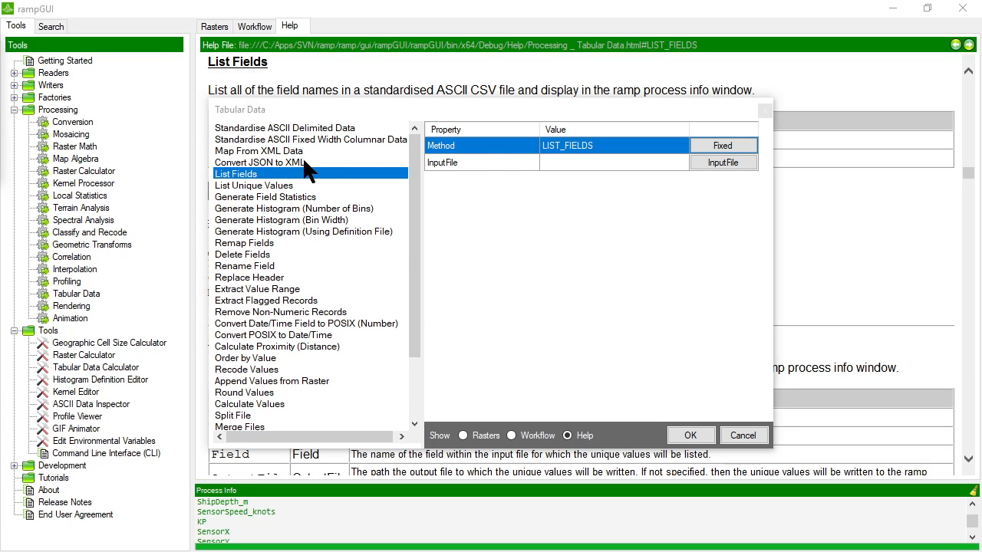
click(587, 162)
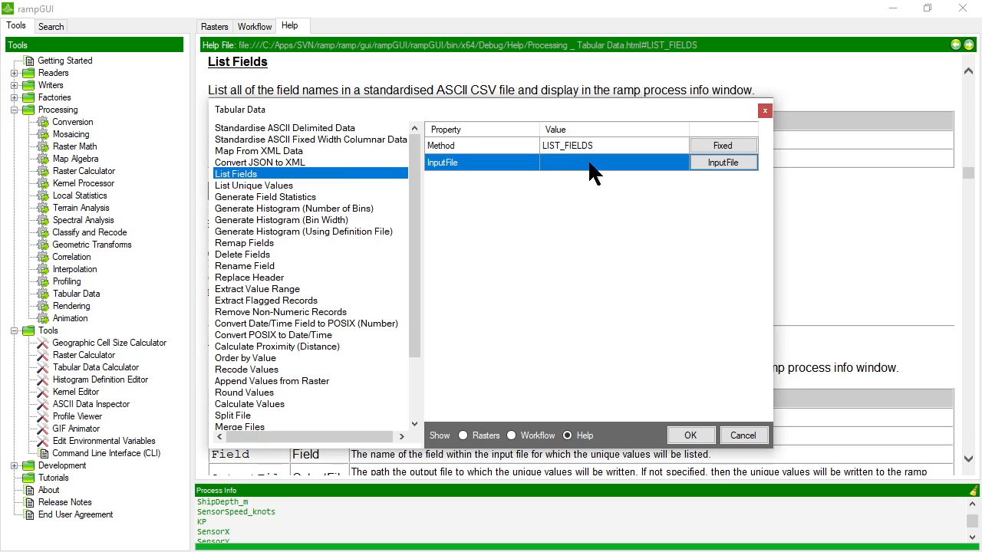
click(708, 162)
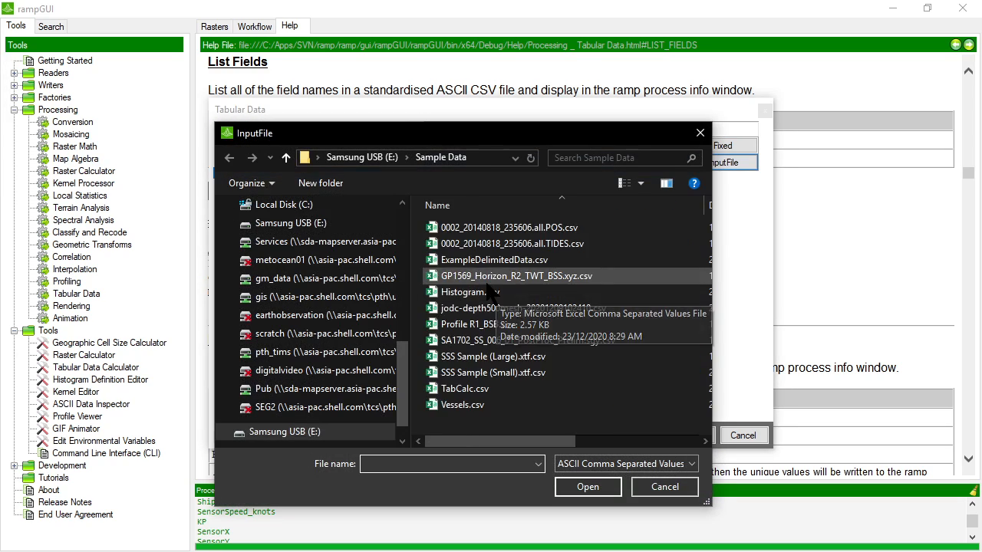
double_click(491, 372)
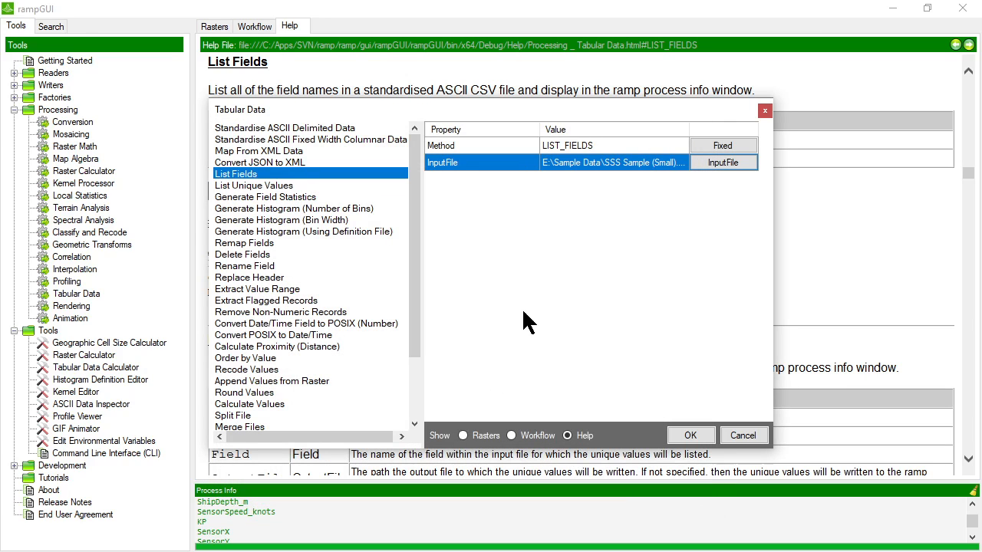
drag(461, 106, 506, 70)
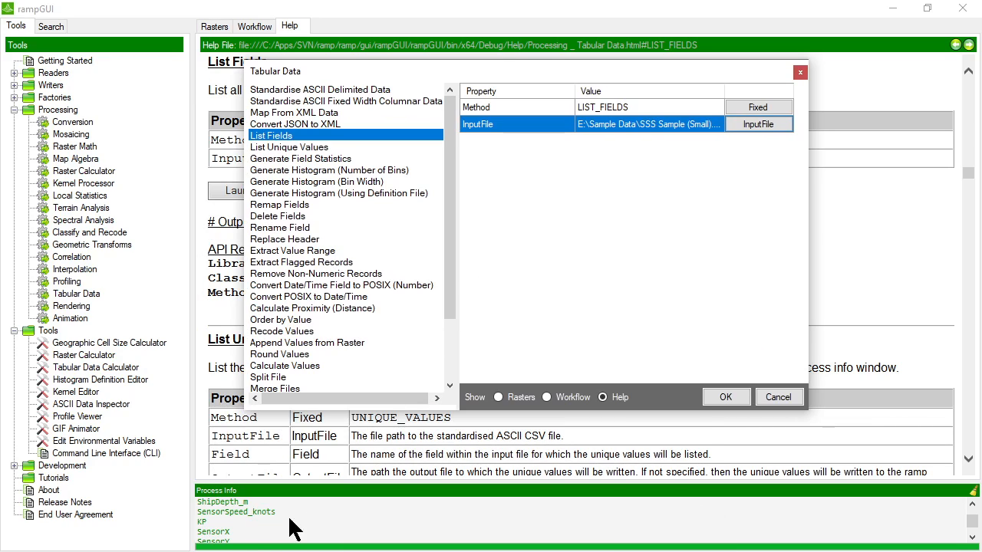
click(725, 389)
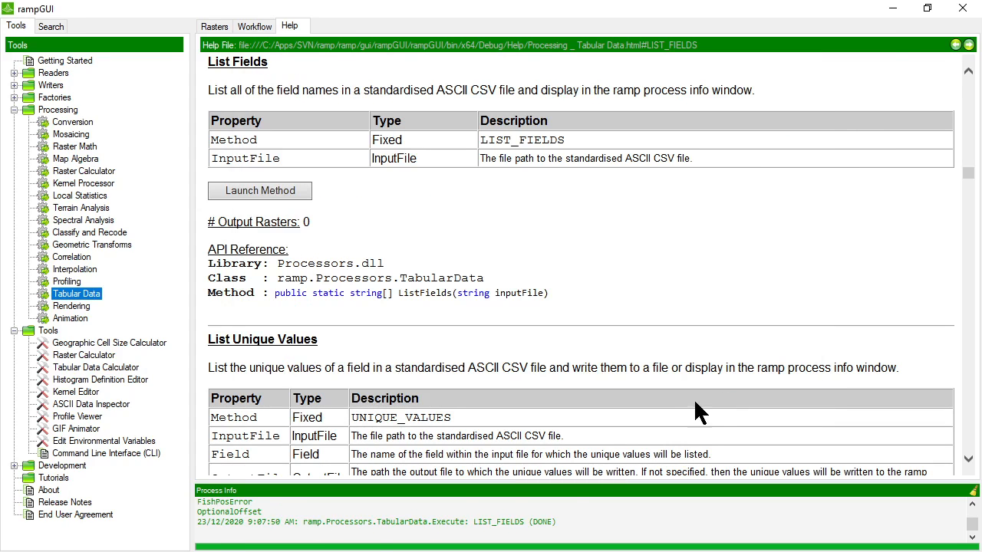
Enlarge the process info window to examine the listed field names, and shrink it back to a small strip.
drag(508, 483, 504, 221)
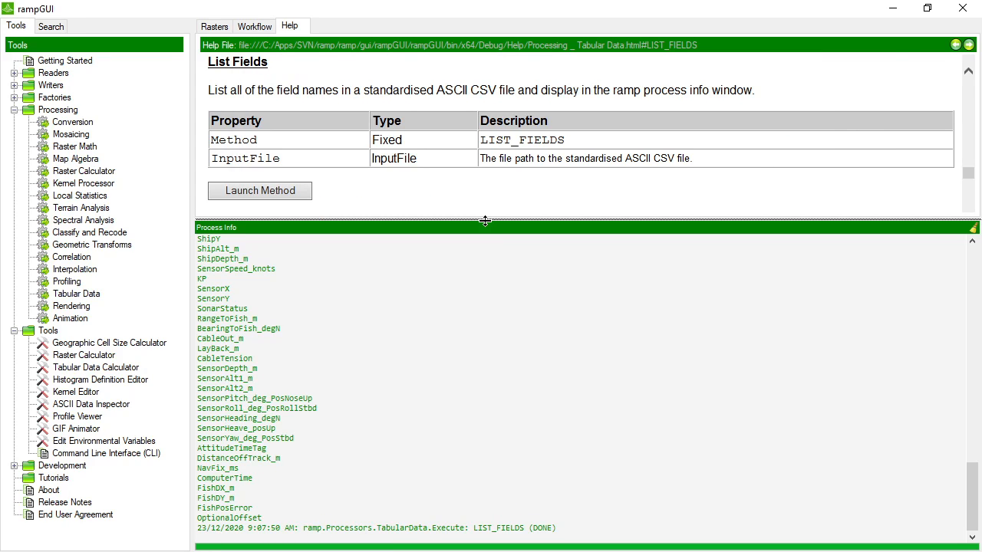
scroll(303, 414, up, 10)
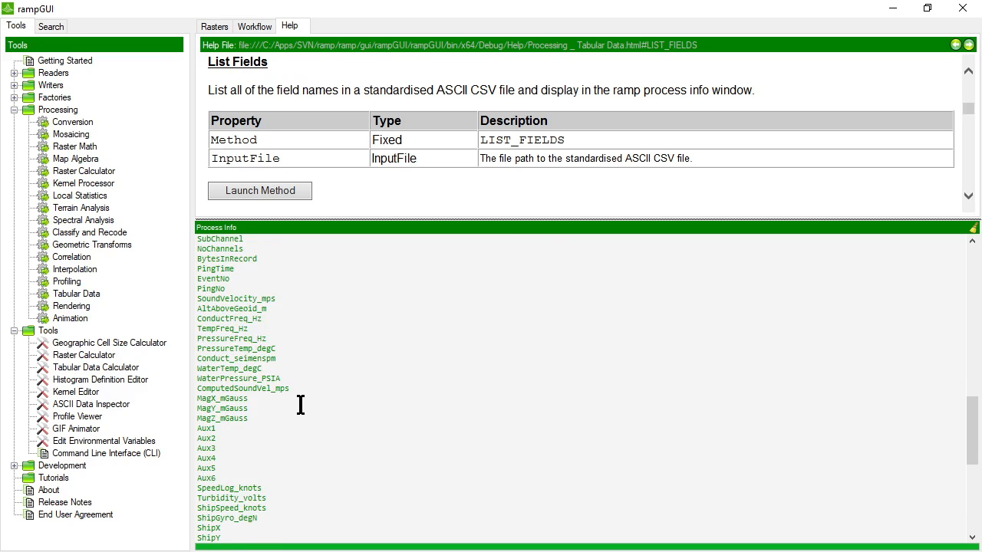
scroll(311, 283, down, 8)
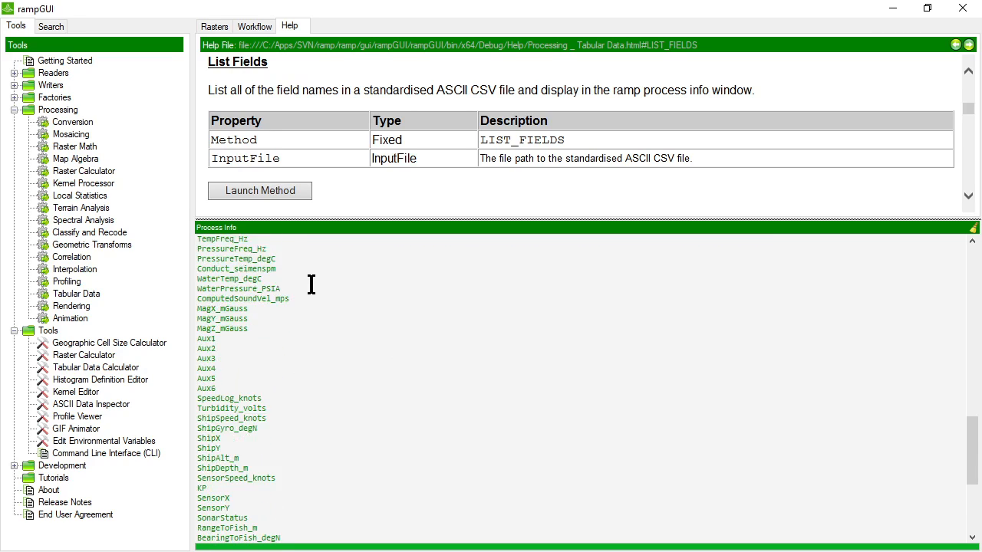
scroll(311, 283, down, 3)
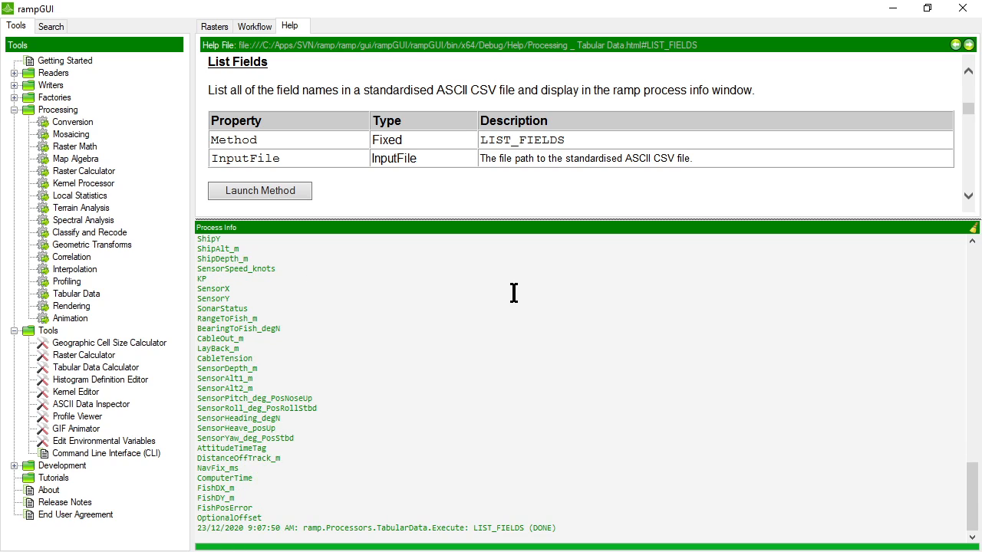
mouse_move(517, 220)
mouse_down()
mouse_move(522, 412)
mouse_move(507, 488)
mouse_up()
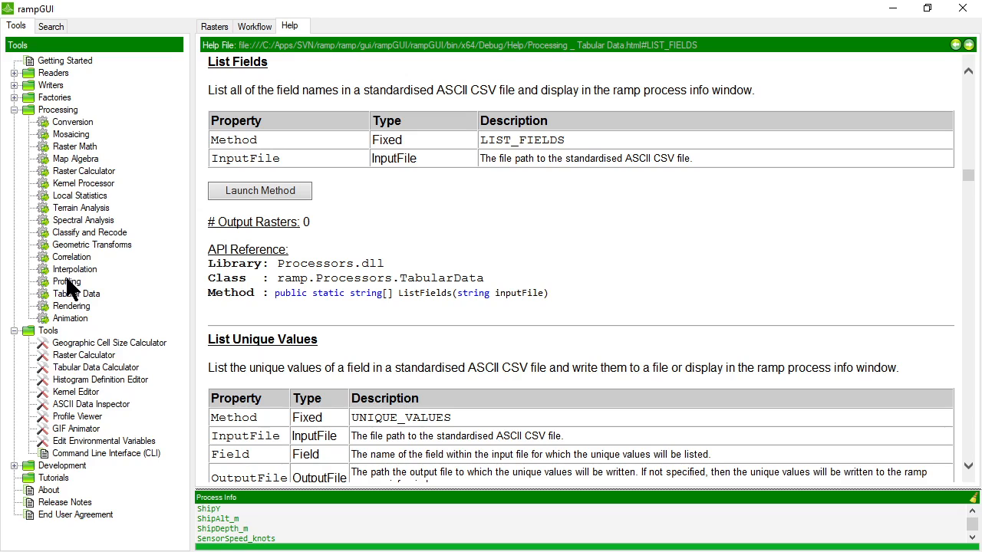
Set up the Tabular Data method List Unique Values with Vessels.csv as the input file.
double_click(73, 294)
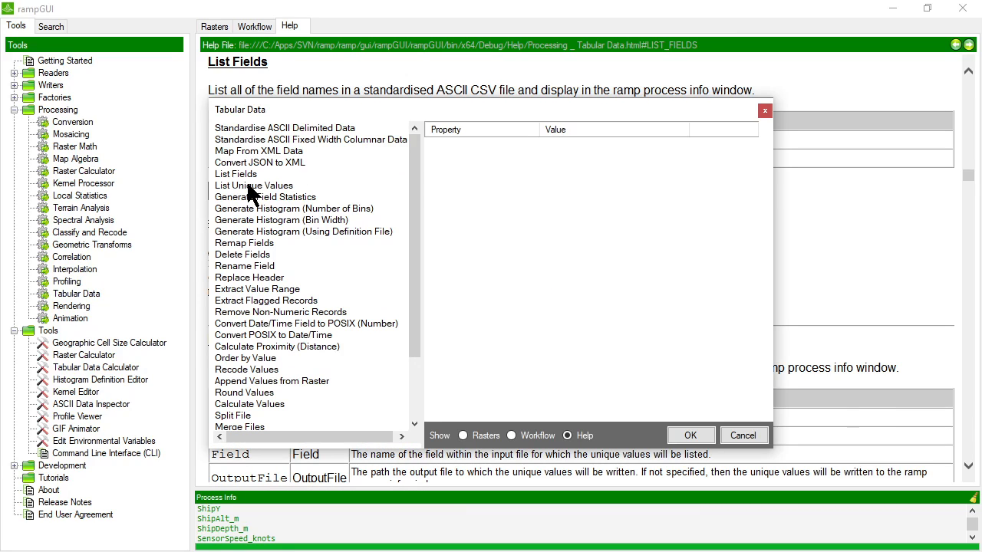
click(257, 187)
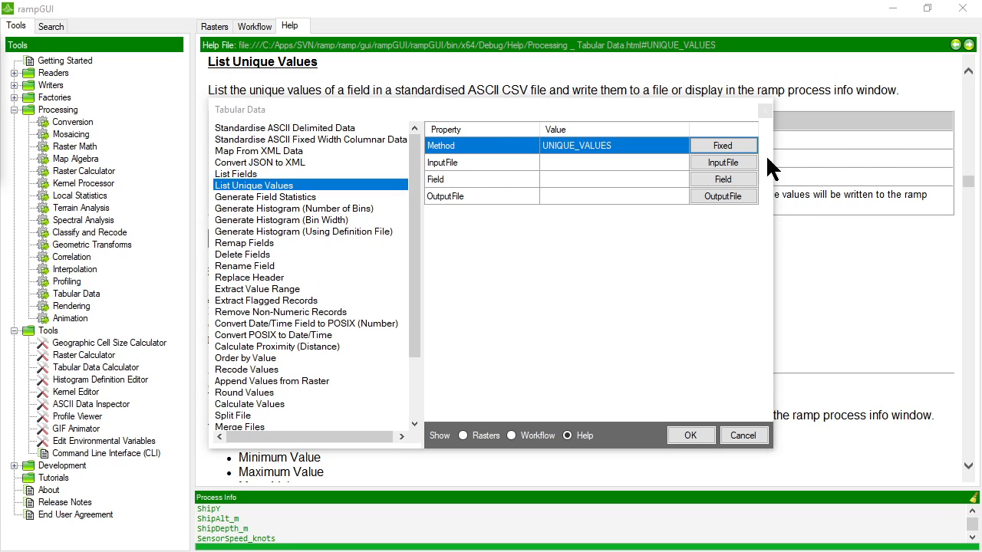
click(733, 164)
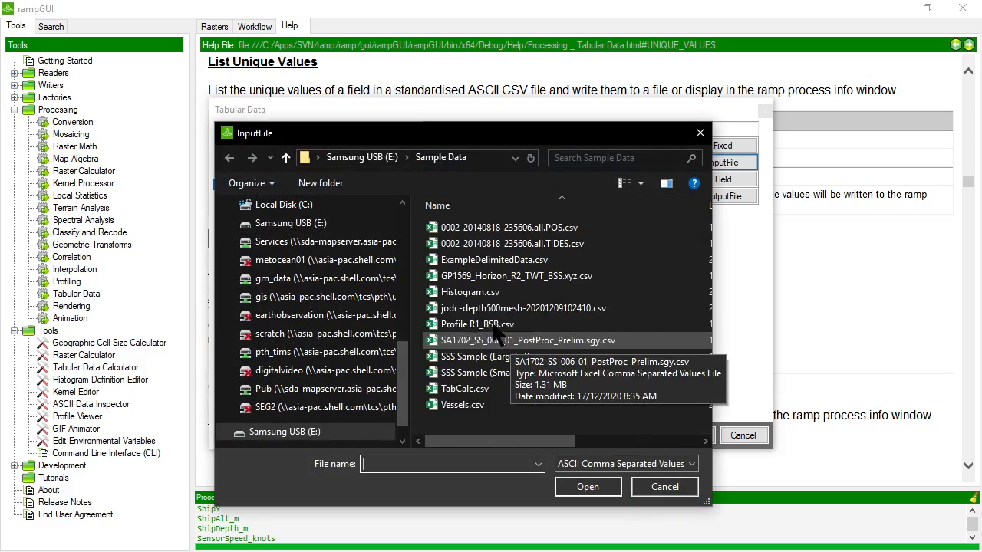
double_click(464, 404)
Choose ID as the field for the unique values and run the method with the output file left blank.
click(552, 179)
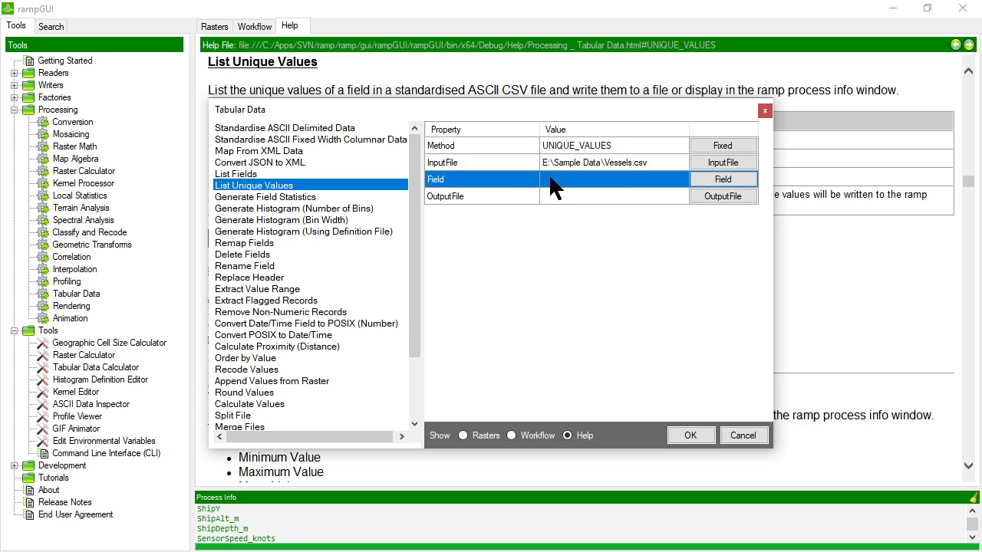
click(722, 180)
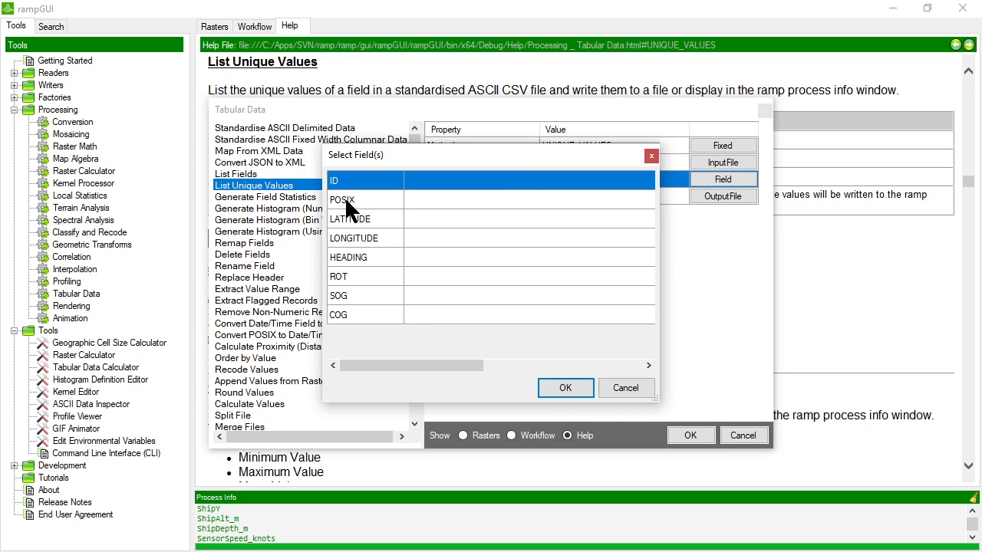
click(344, 197)
click(340, 179)
drag(420, 160, 550, 171)
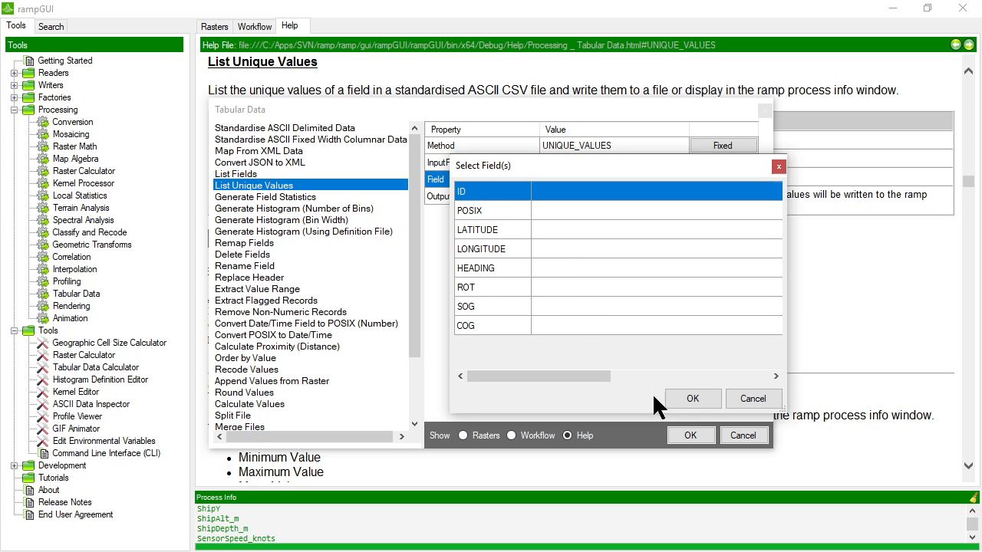
click(695, 400)
click(574, 198)
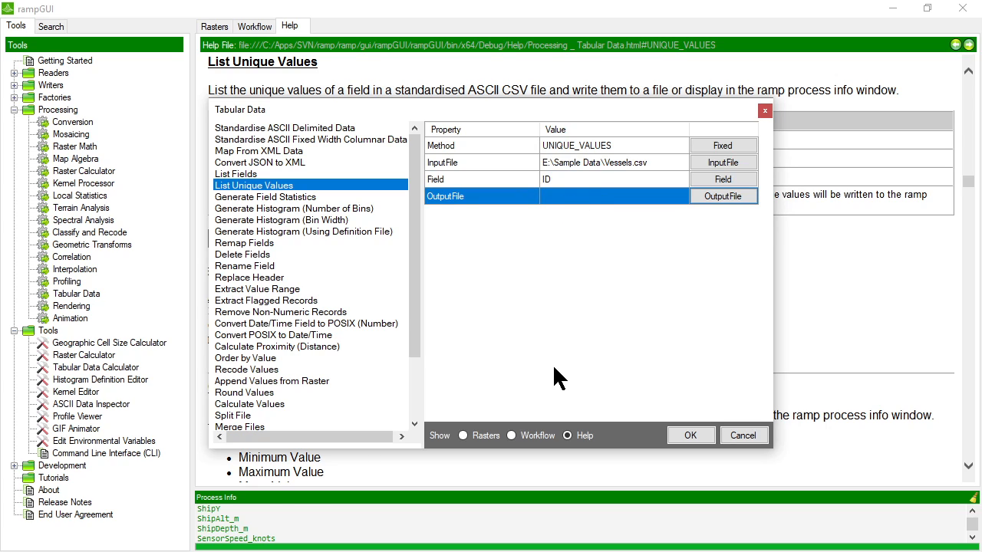
click(689, 436)
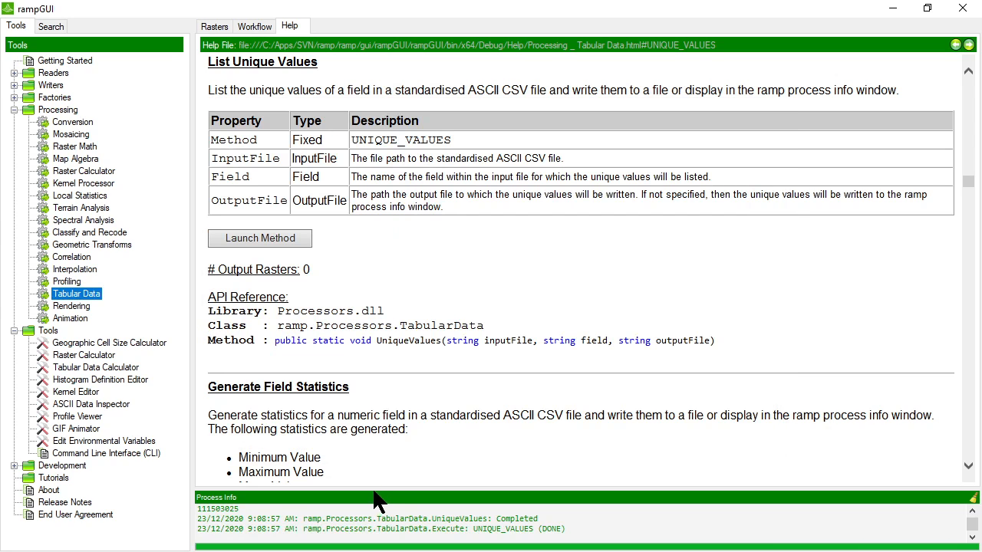
Examine the unique ID values in an enlarged process info window, shrink it back and clear its contents.
drag(376, 490, 376, 208)
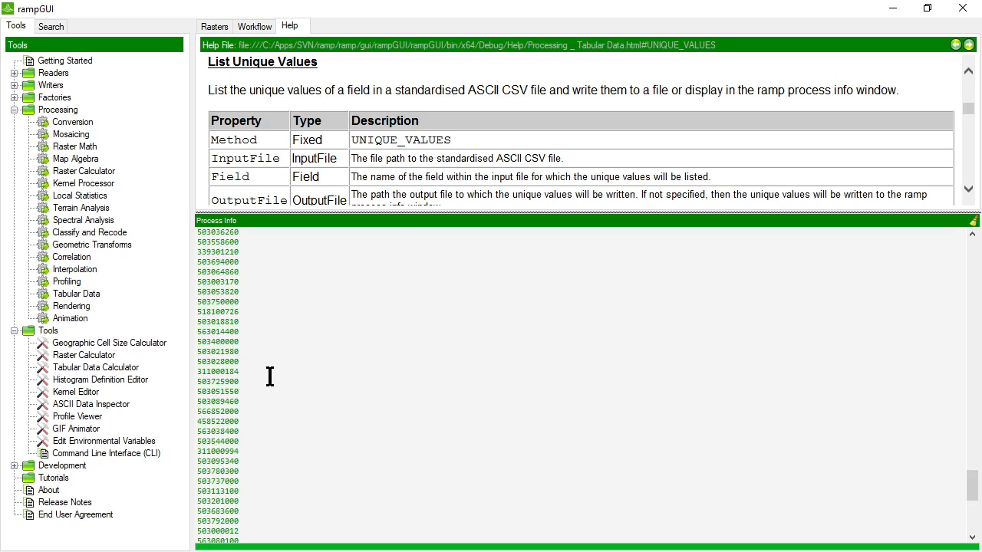
scroll(270, 376, up, 10)
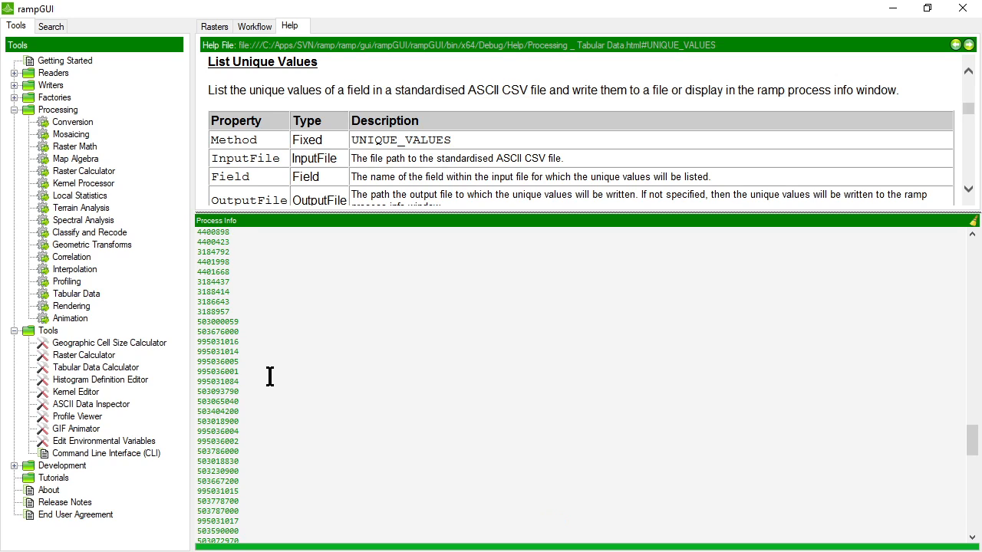
scroll(270, 376, up, 8)
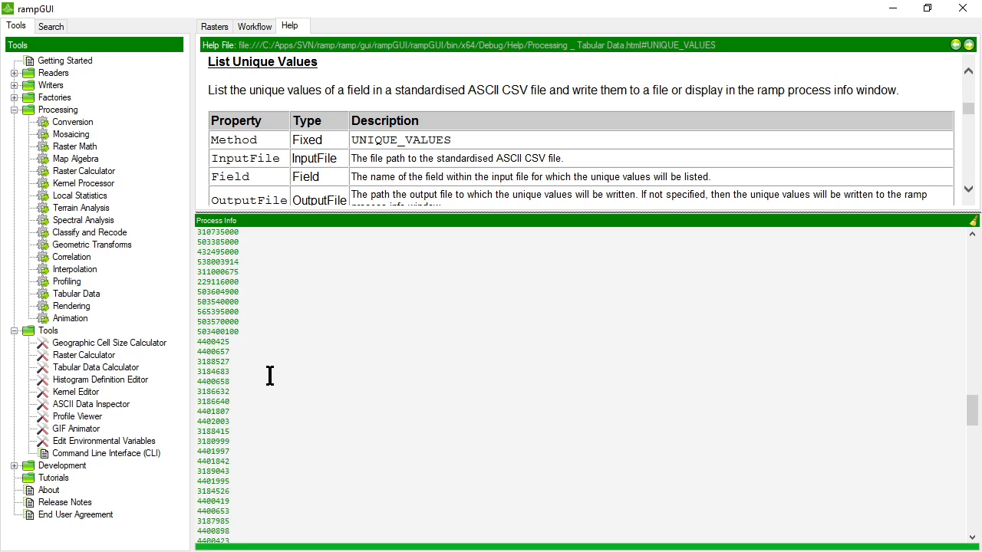
scroll(270, 376, up, 6)
scroll(270, 376, down, 10)
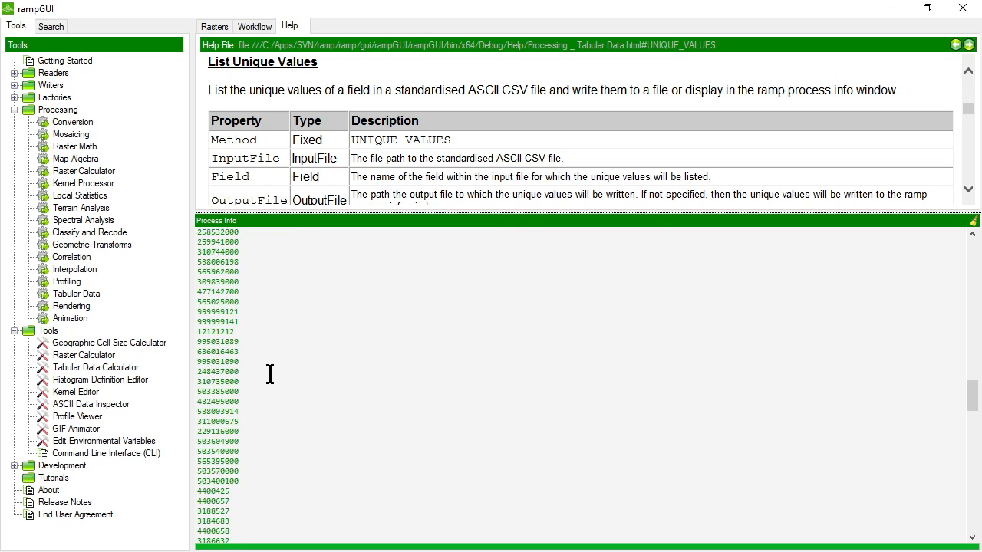
drag(373, 217, 372, 488)
click(972, 496)
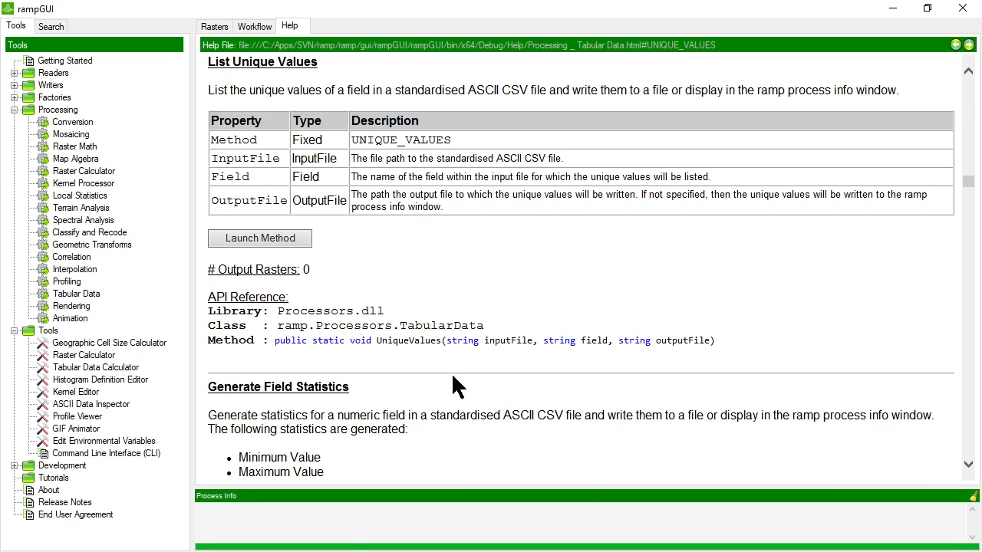
Set up the Tabular Data method Generate Field Statistics with SSS Sample (Small).xtf.csv as the input file.
click(73, 296)
double_click(74, 298)
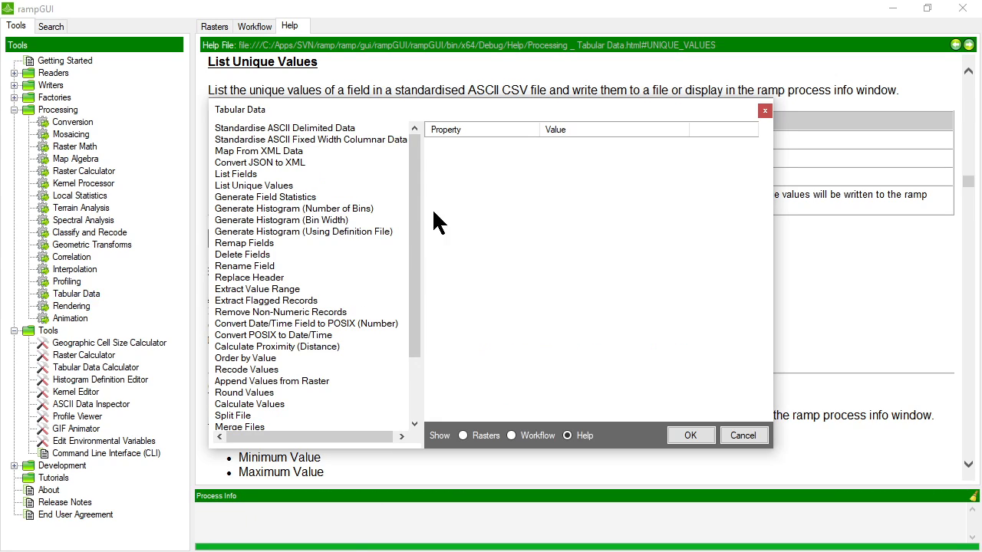
click(257, 197)
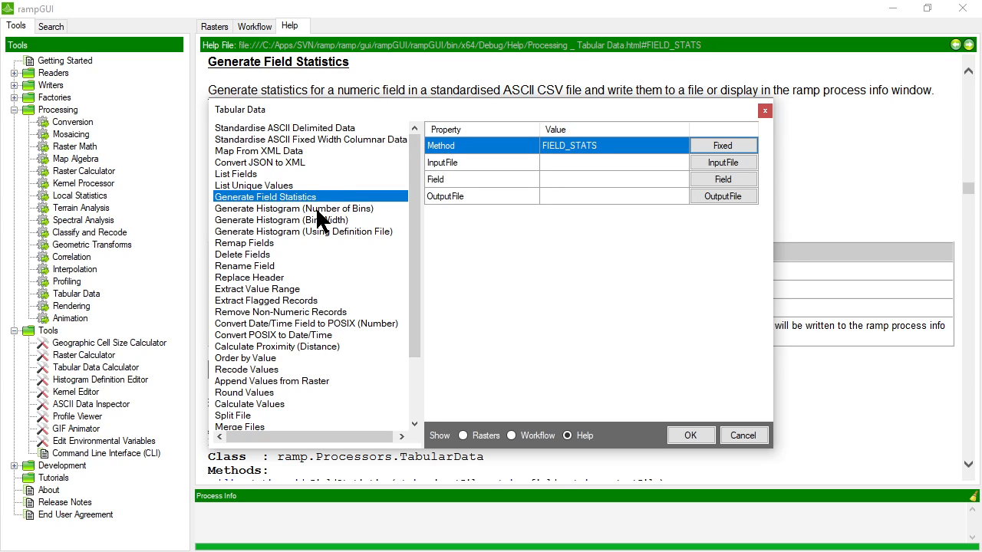
click(587, 162)
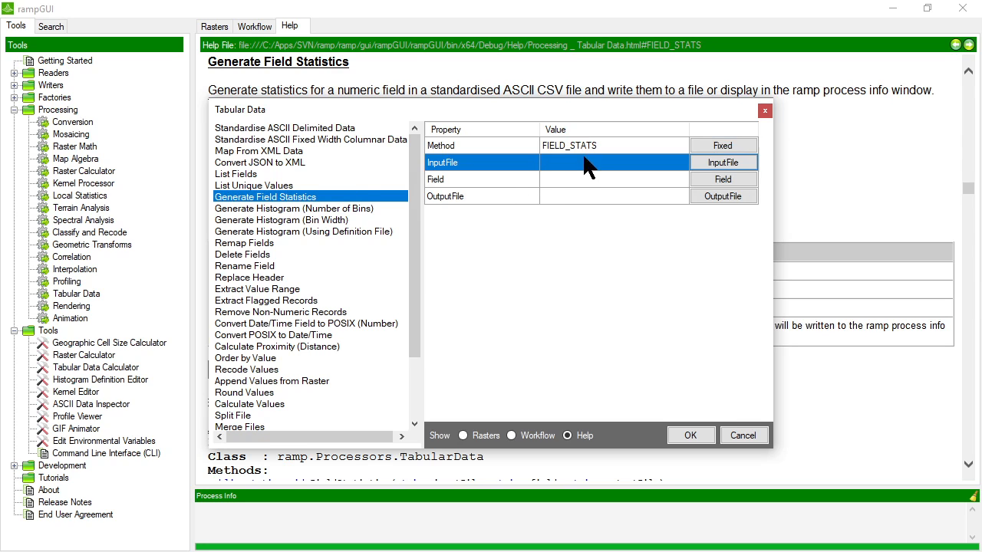
click(725, 163)
double_click(483, 371)
Choose MagX_mGauss as the statistics field, widening the field name column, and run the method with the output file left blank.
click(581, 179)
click(722, 179)
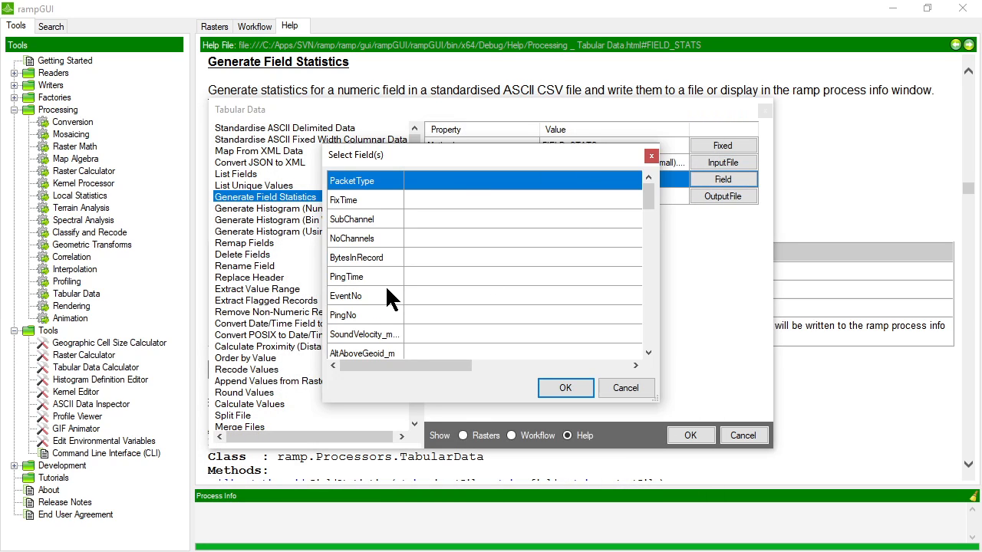
scroll(386, 296, down, 3)
scroll(386, 296, down, 1)
click(355, 297)
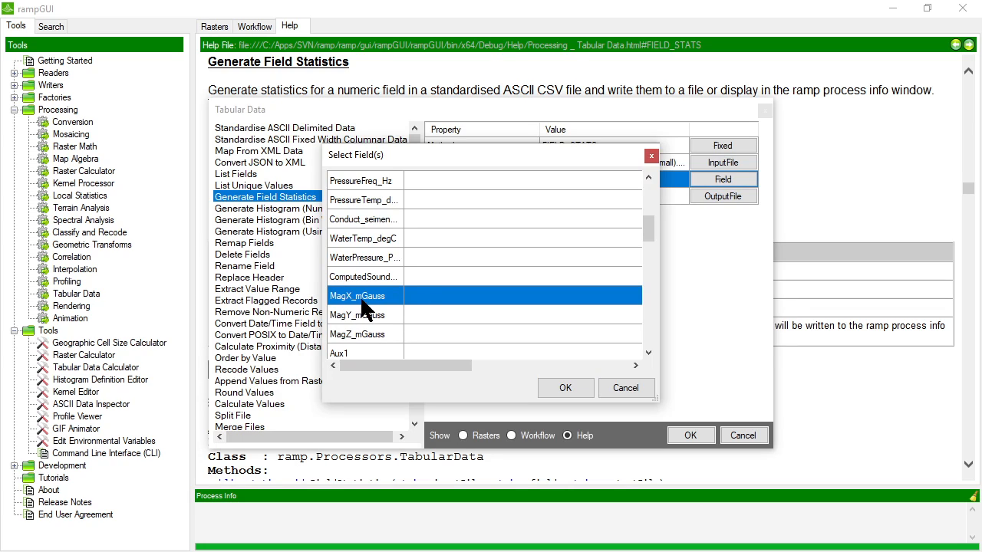
drag(456, 144, 513, 147)
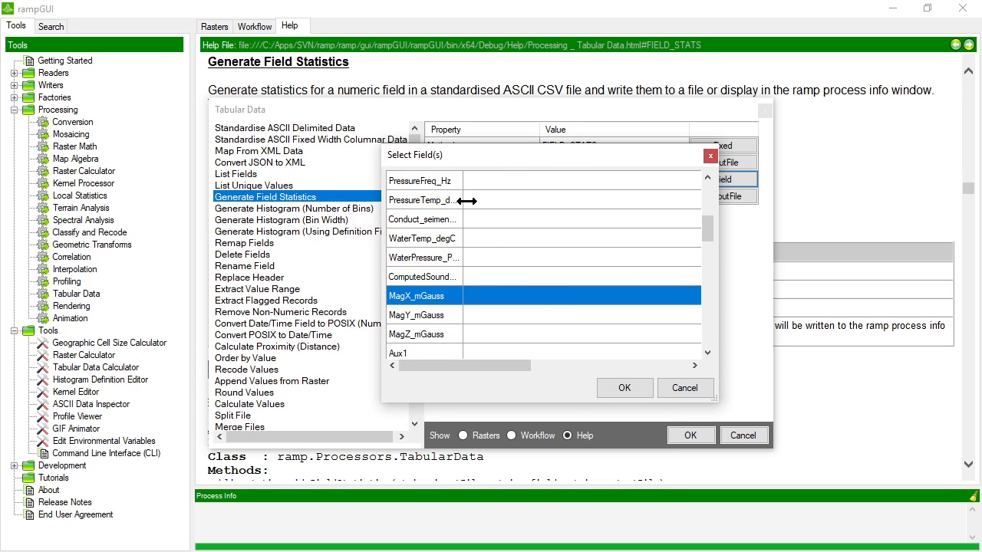
drag(465, 185, 498, 187)
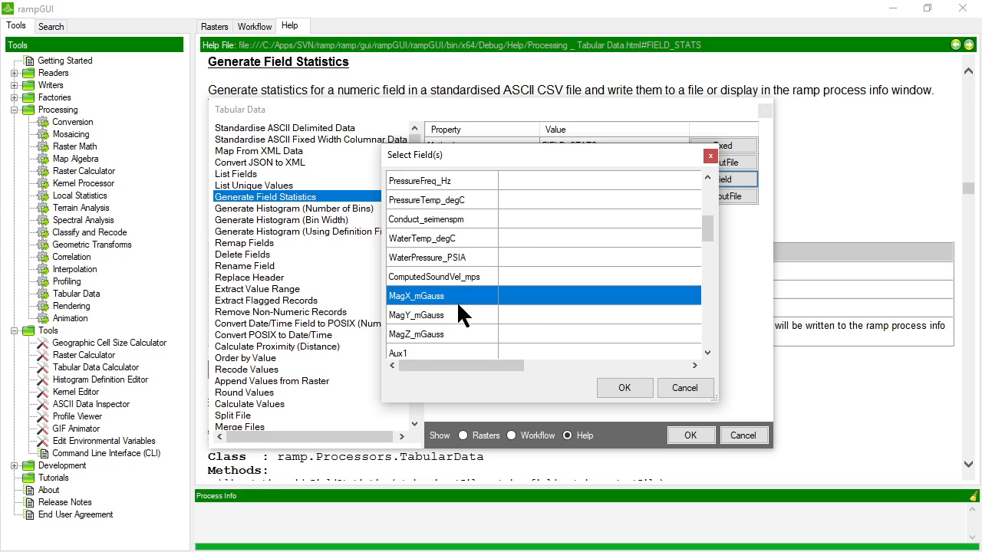
click(624, 387)
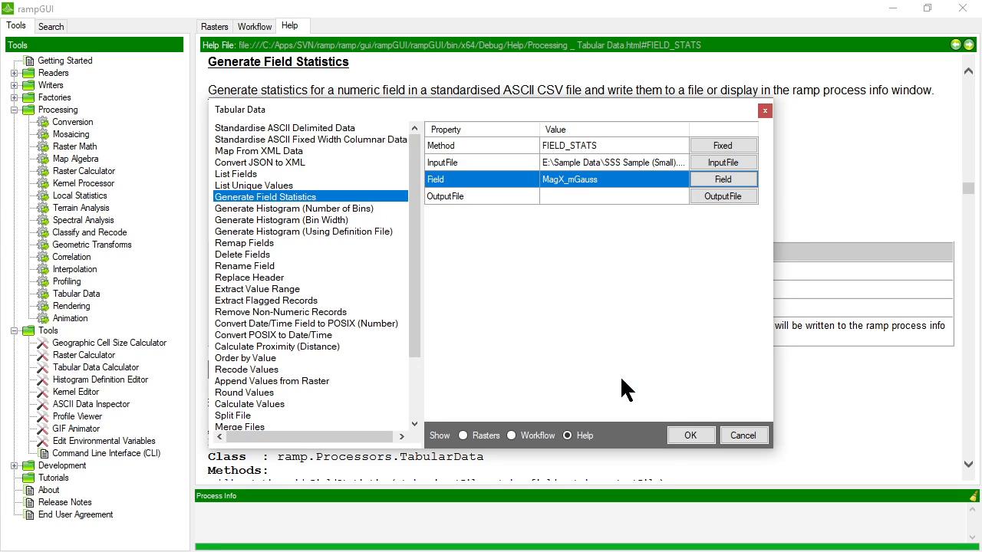
click(567, 204)
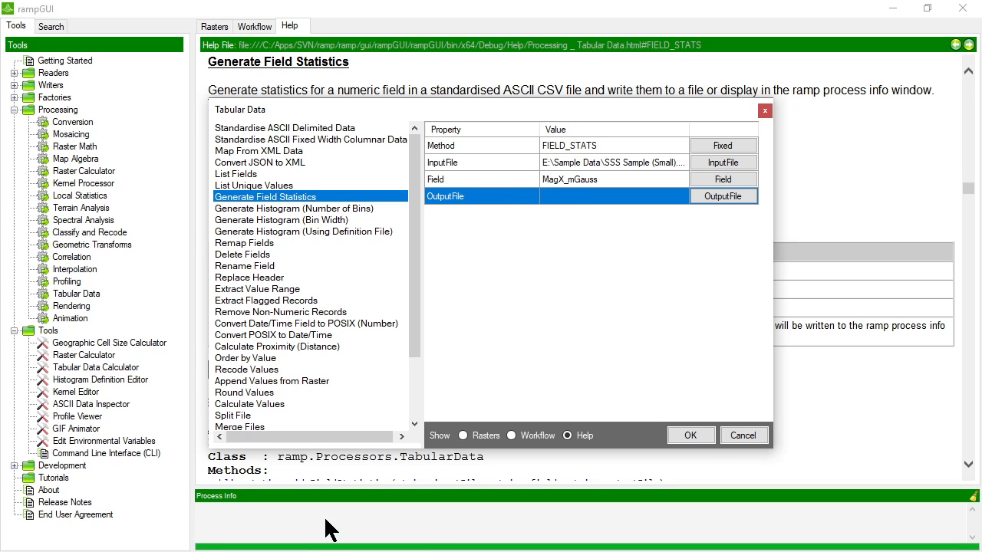
click(690, 436)
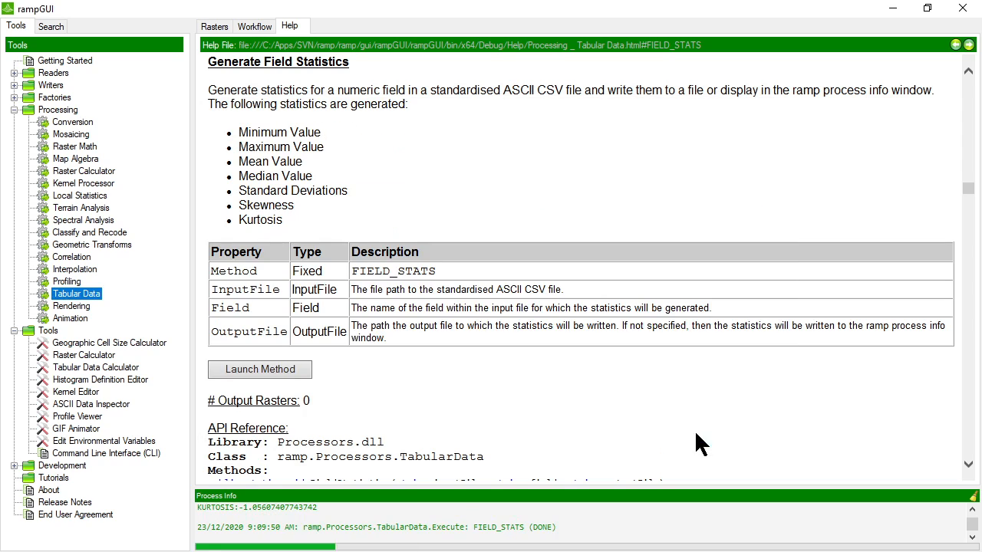
Examine the MagX_mGauss statistics from minimum to kurtosis in an enlarged process info window, then shrink the window back.
drag(444, 495, 429, 349)
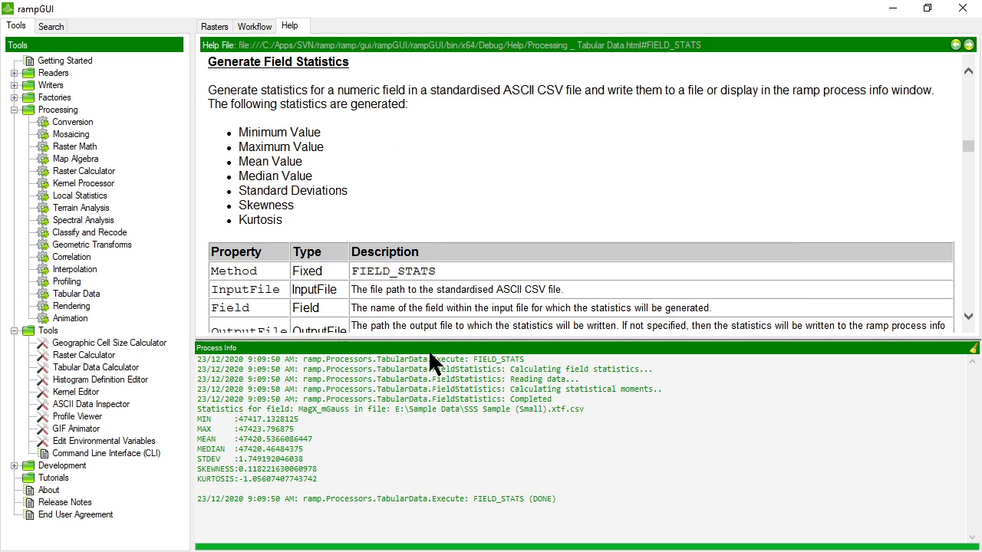
drag(359, 482, 182, 421)
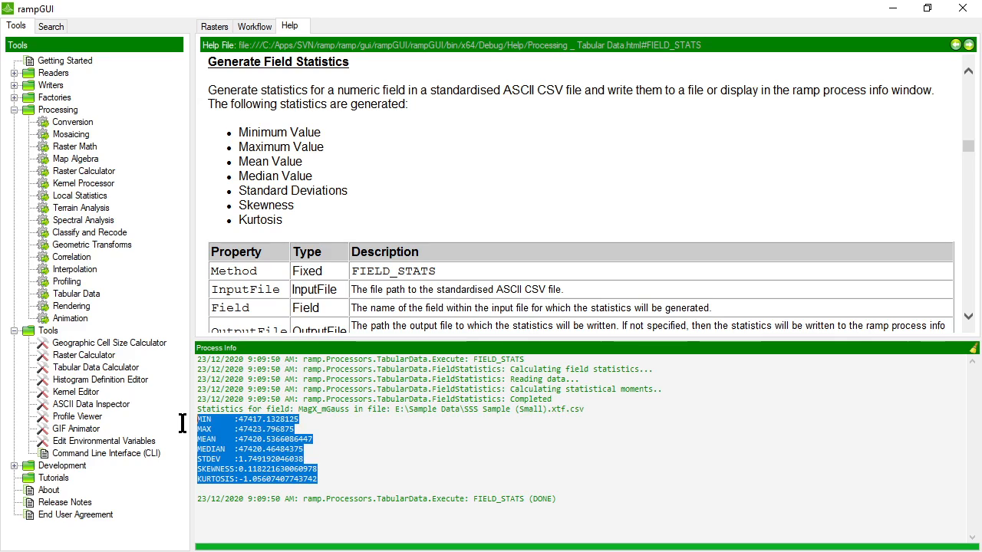
click(243, 434)
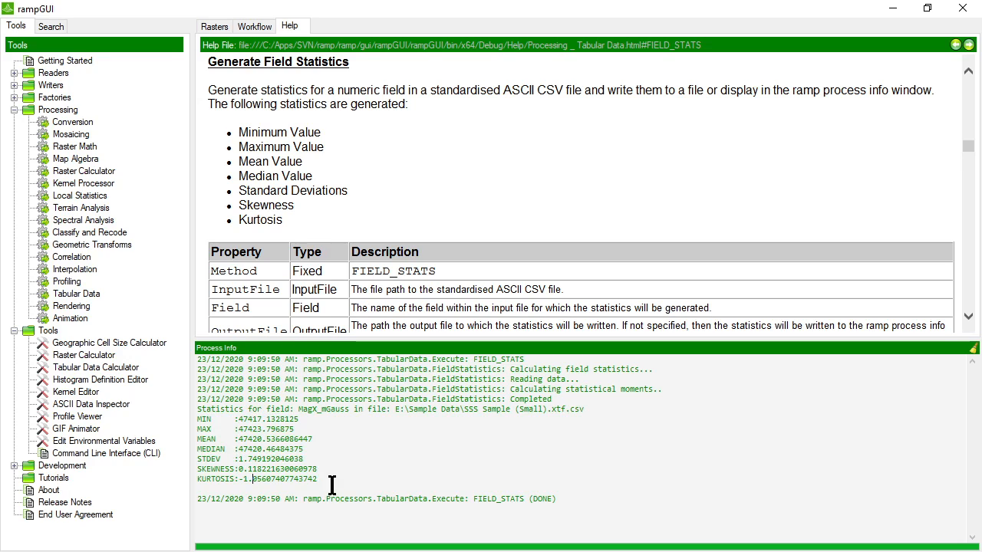
drag(332, 485, 182, 418)
click(320, 426)
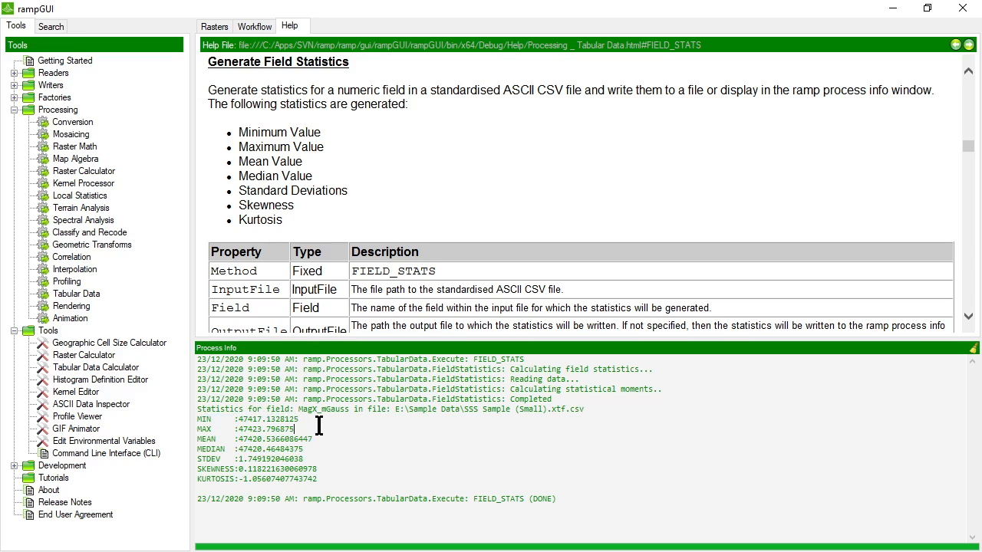
drag(322, 341, 281, 471)
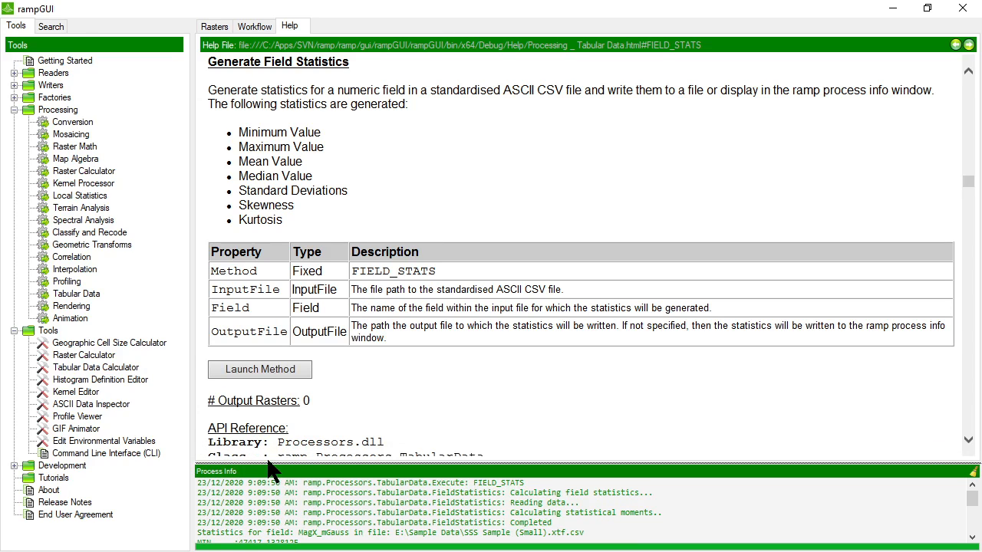
Set up the Tabular Data method Generate Histogram (Number of Bins) with SSS Sample (Small).xtf.csv as the input file.
click(77, 294)
double_click(78, 294)
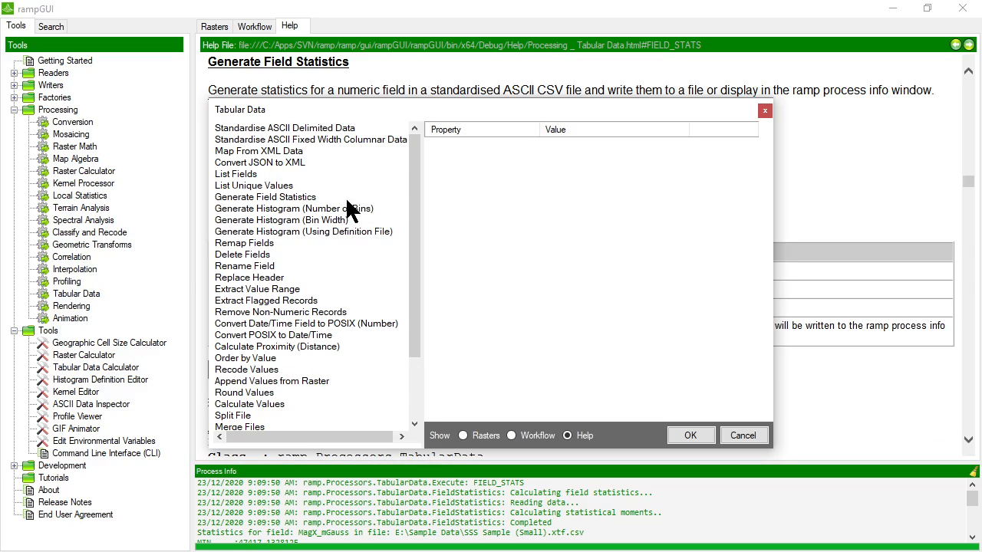
click(273, 208)
click(589, 162)
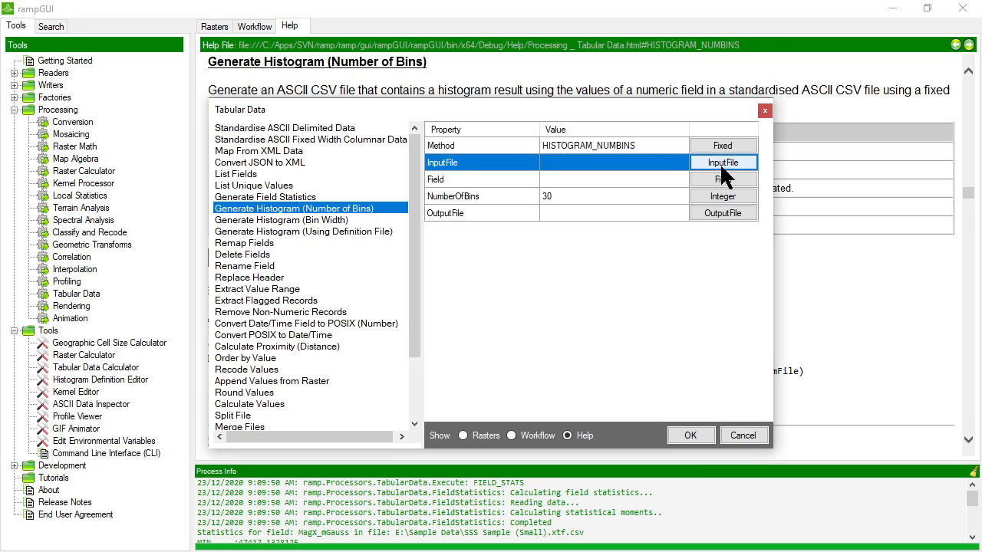
click(721, 162)
double_click(482, 373)
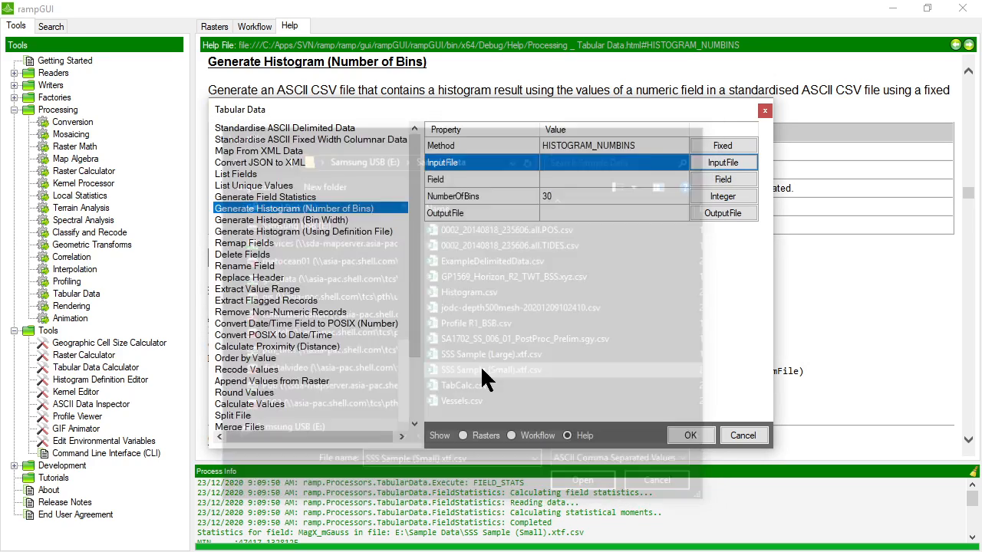
Choose MagX_mGauss as the histogram field and set the number of bins to 100.
click(576, 178)
click(708, 181)
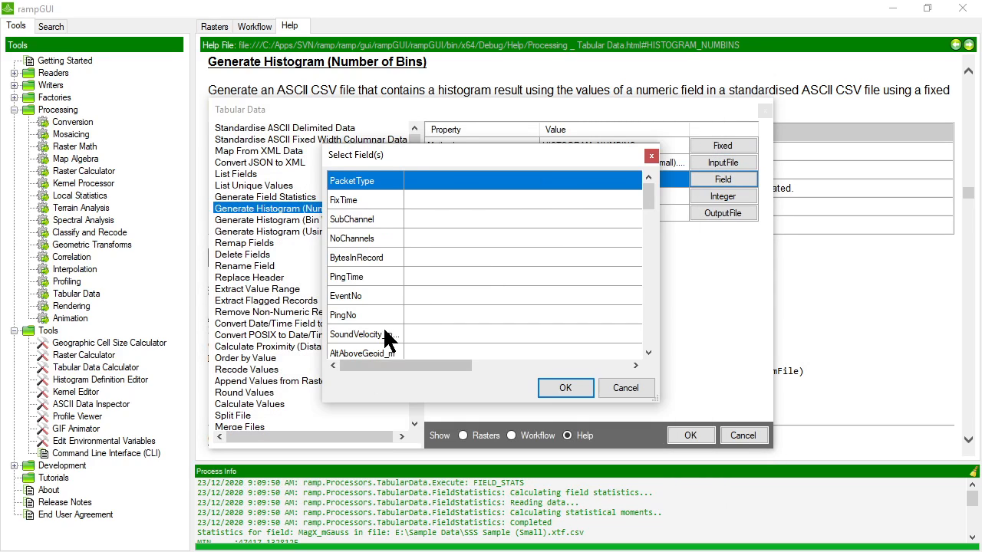
scroll(388, 338, down, 5)
click(356, 237)
double_click(355, 238)
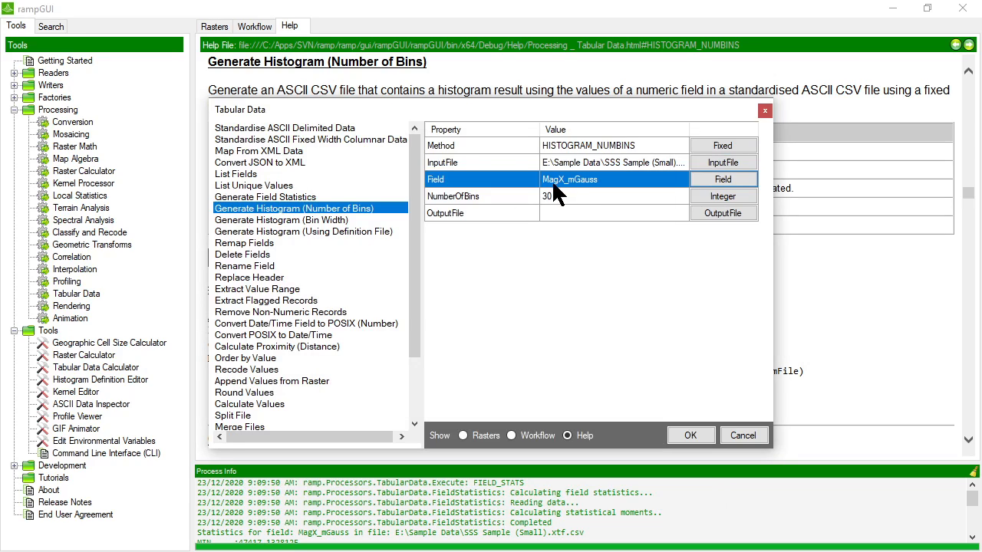
click(591, 195)
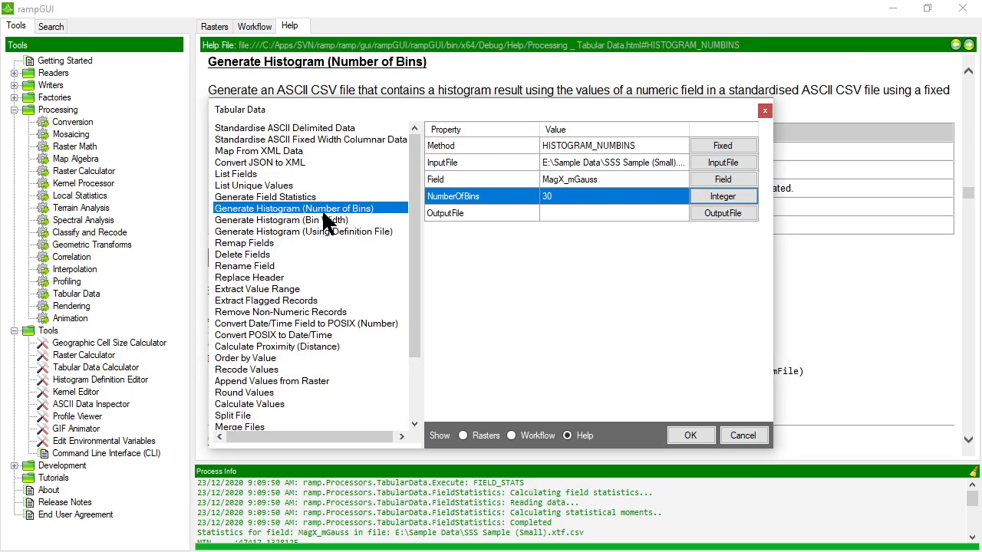
click(718, 197)
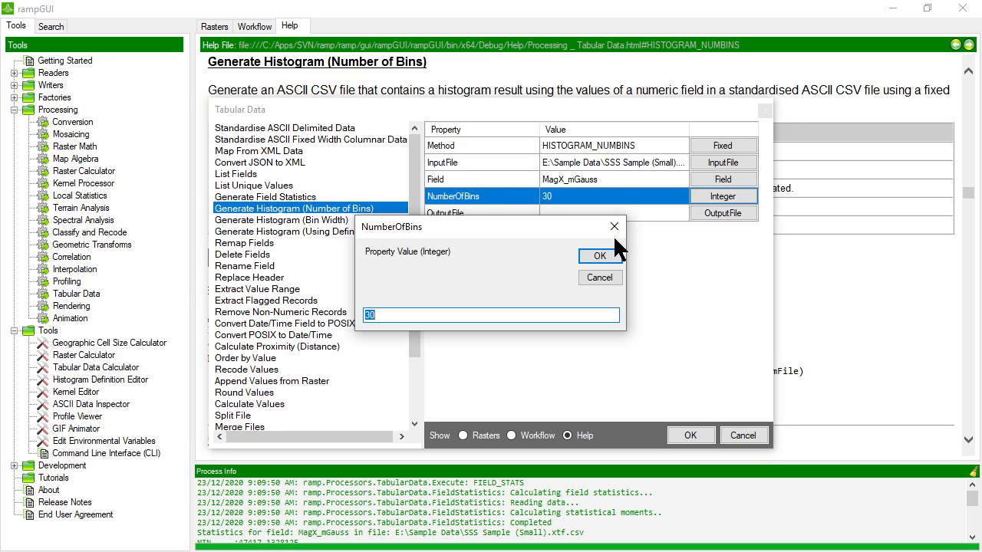
text(100)
key(Return)
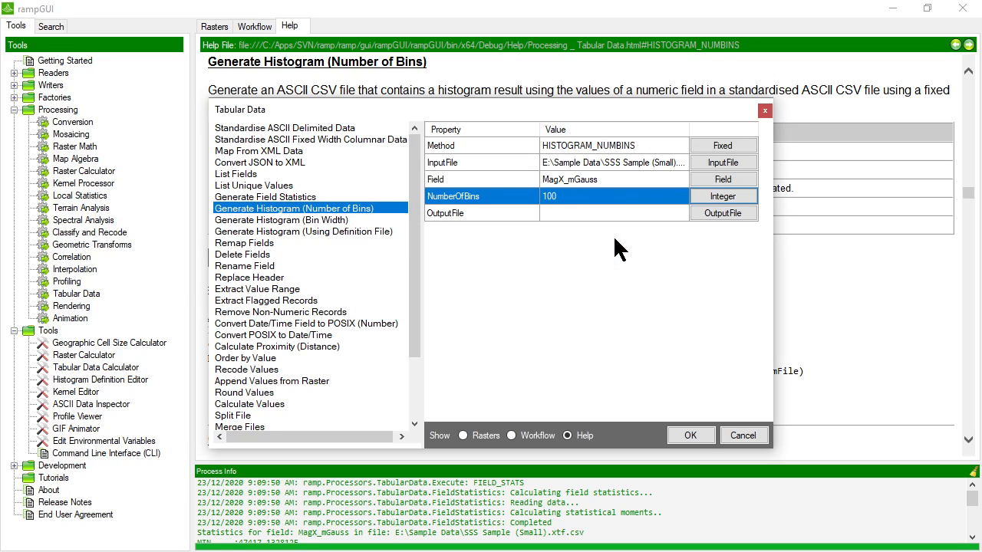
Set the existing Histogram.csv in Sample Data as the output file, accept overwriting it, and run the histogram method.
click(596, 213)
click(721, 212)
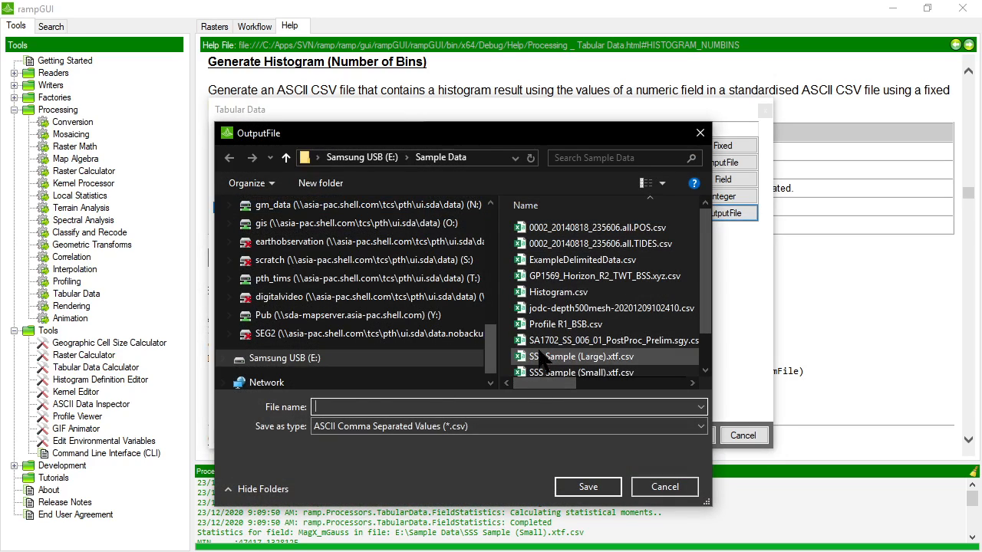
double_click(554, 293)
key(Return)
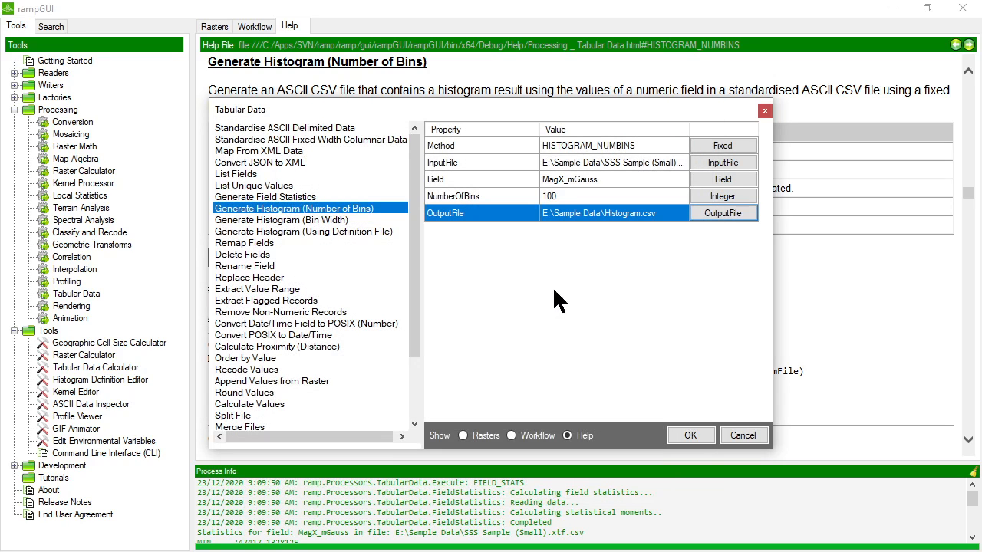
click(690, 435)
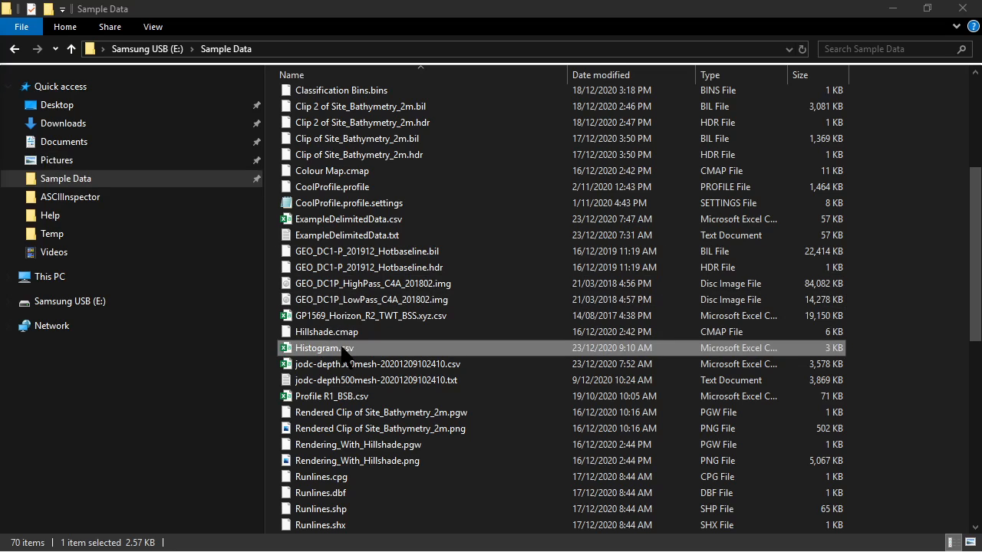
Open Histogram.csv from the Sample Data folder in Excel, dismiss the data loss notice and widen the columns to fit their contents.
click(343, 350)
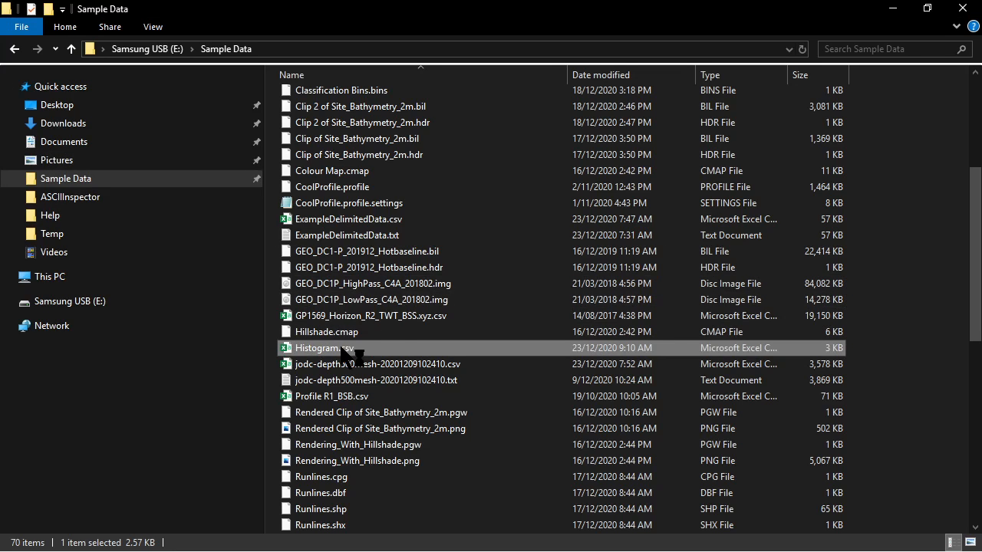
double_click(342, 349)
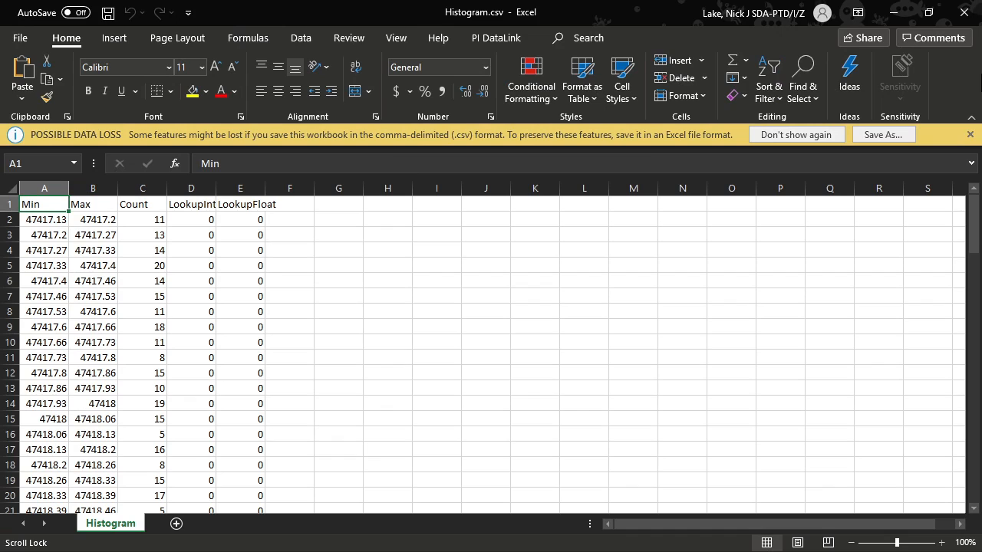
click(970, 134)
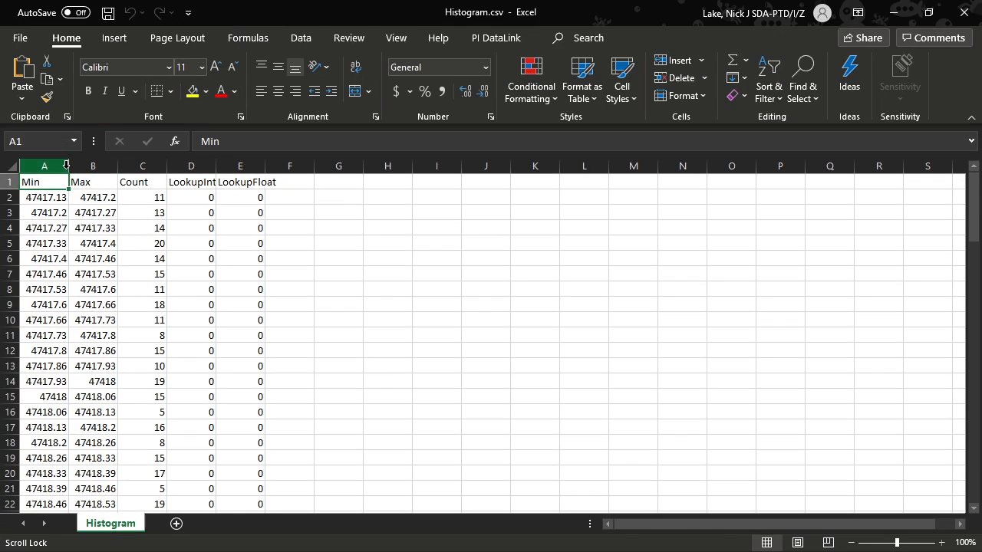
drag(67, 165, 157, 164)
drag(256, 165, 334, 166)
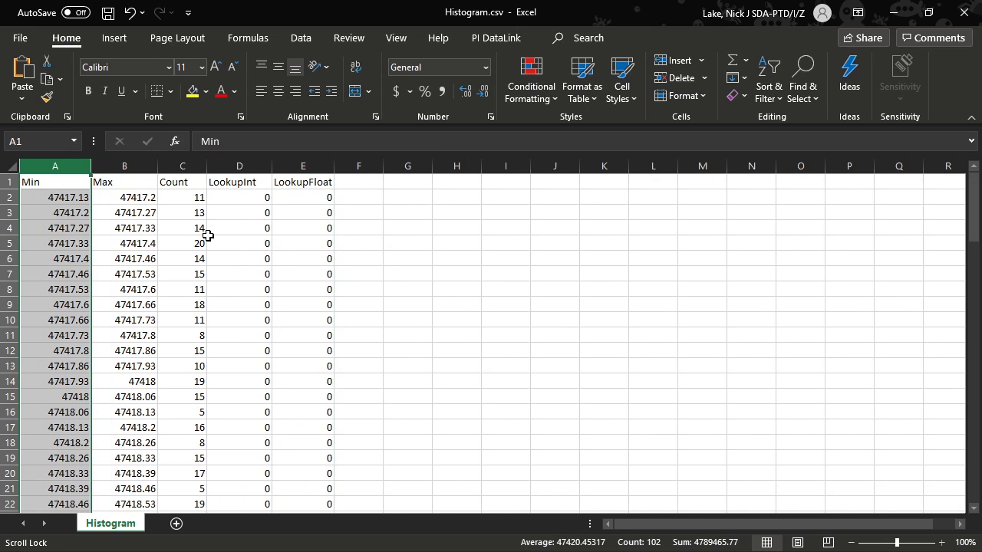
Examine the Min, Max and Count values of the first histogram bin in row 2.
click(12, 197)
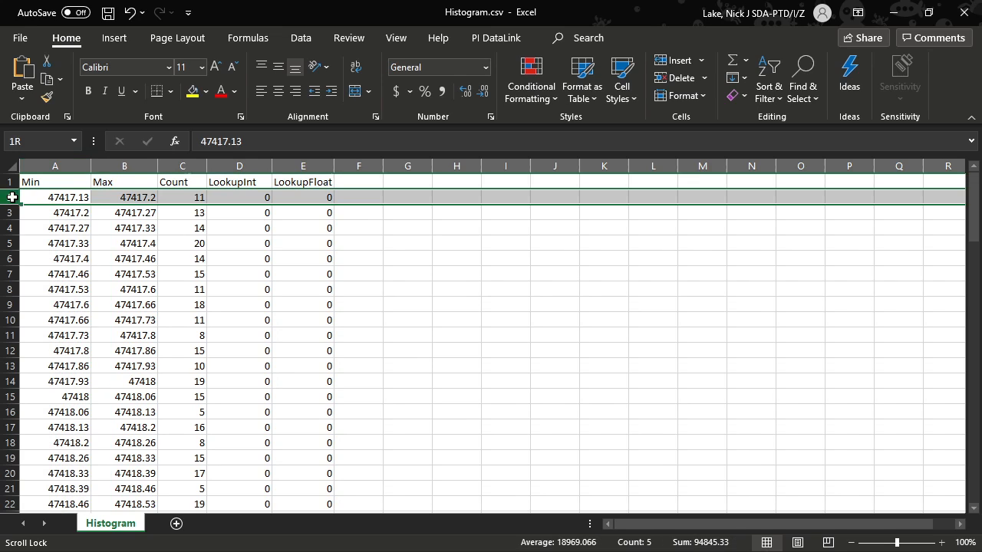
click(67, 197)
click(137, 200)
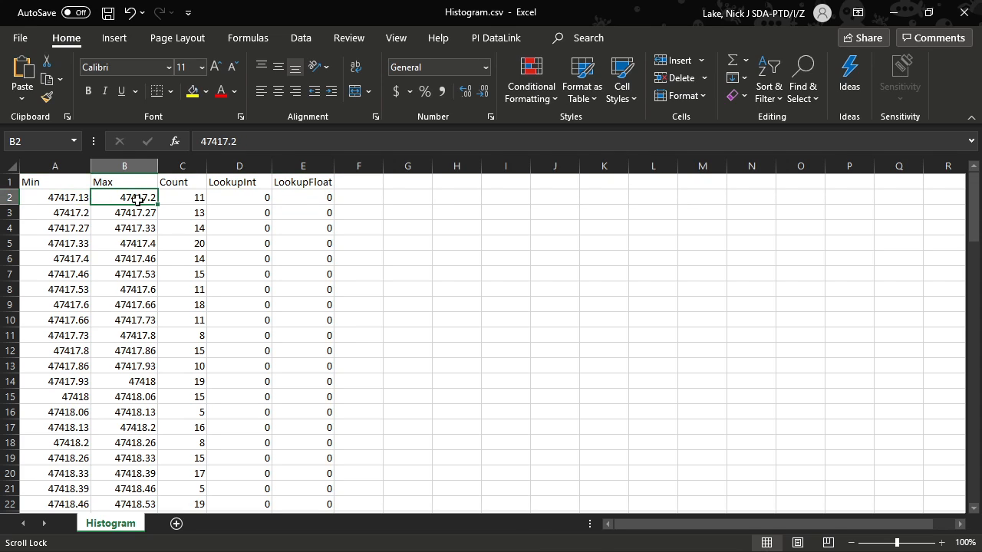
click(188, 199)
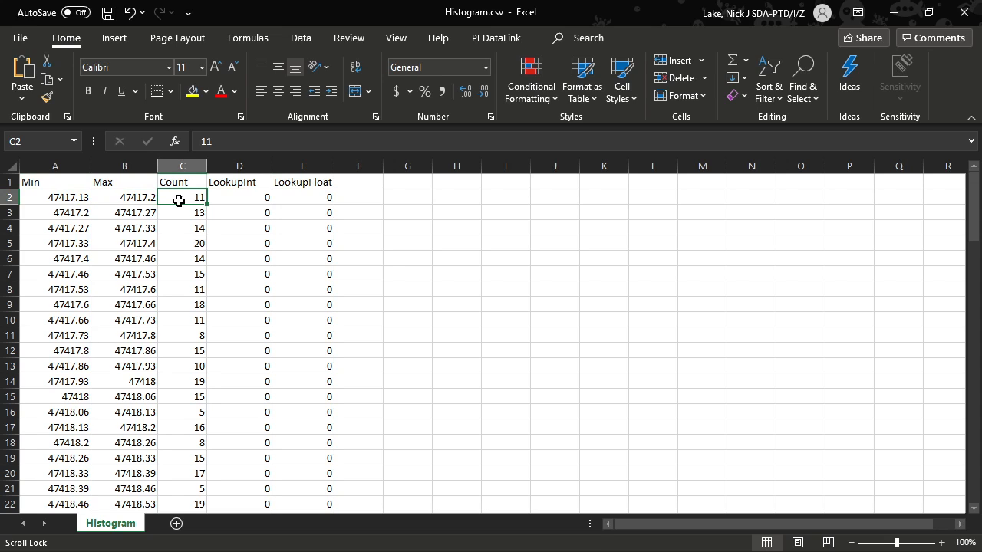
Insert a Scatter with Straight Lines chart based on the Min and Count columns.
click(47, 166)
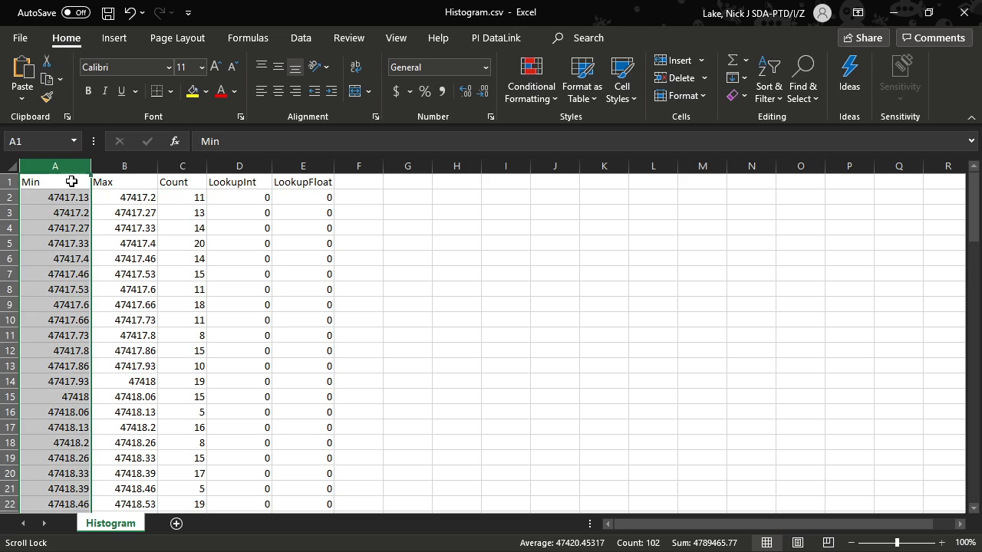
ctrl+click(182, 166)
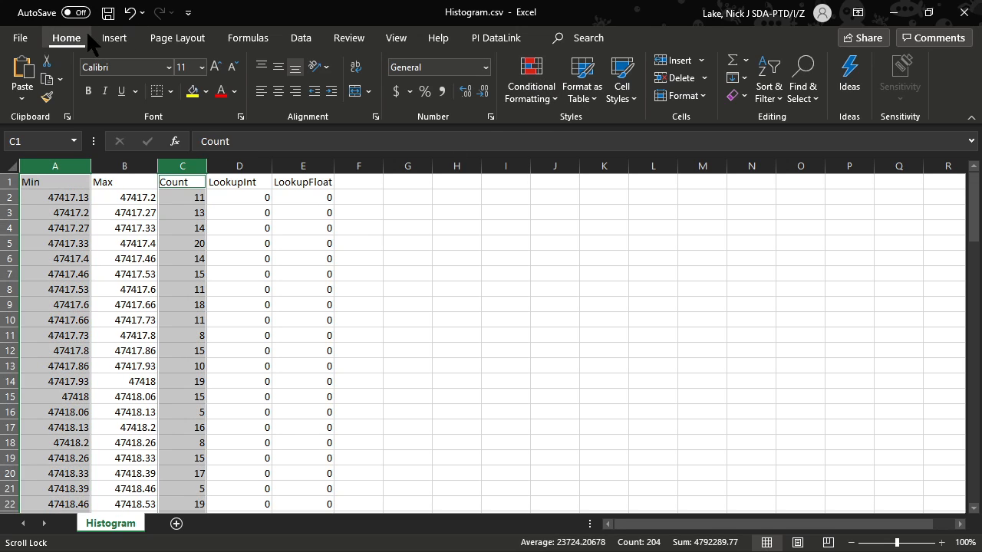
click(114, 38)
click(447, 96)
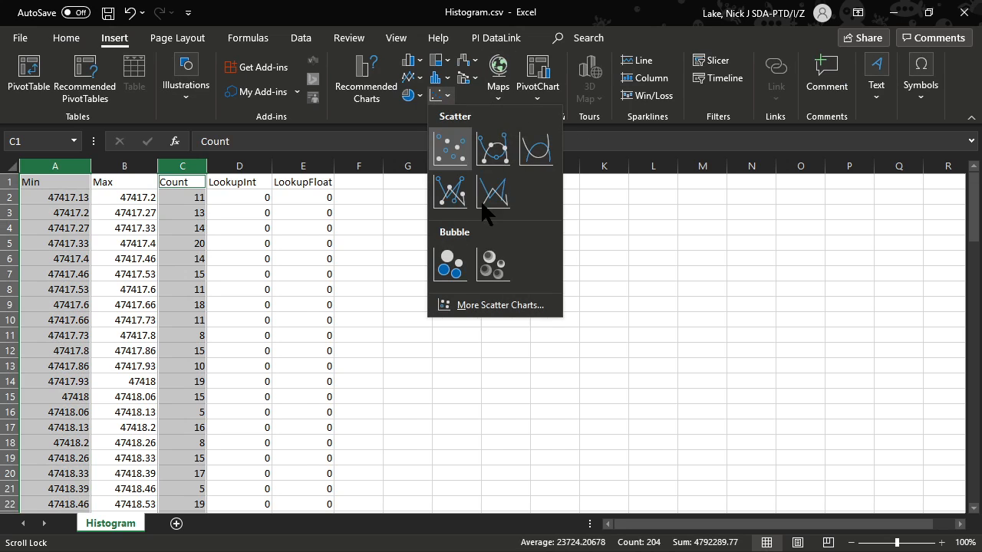
click(493, 197)
Enlarge the Count chart and place it beside the Min, Max and Count columns.
drag(580, 251, 506, 208)
drag(614, 420, 681, 439)
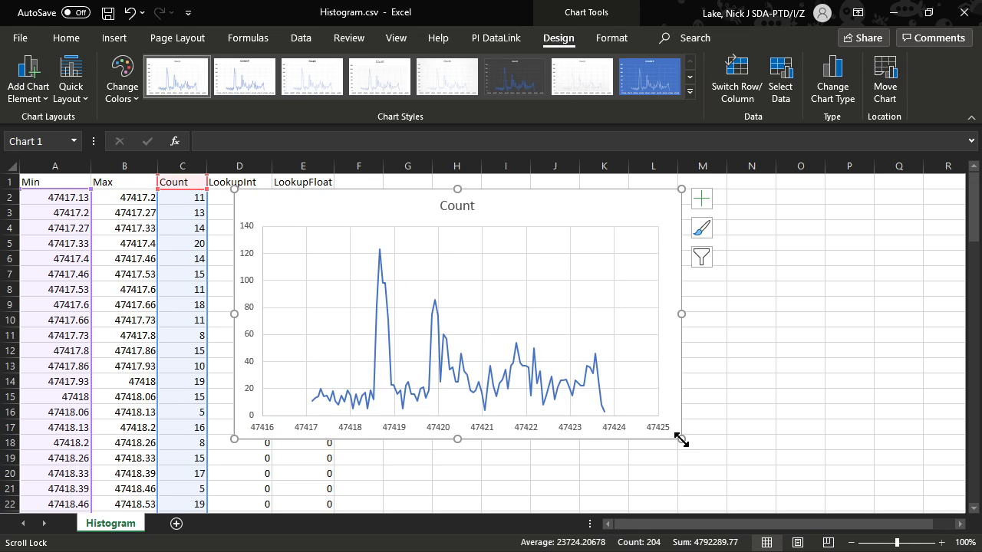
drag(494, 202, 561, 205)
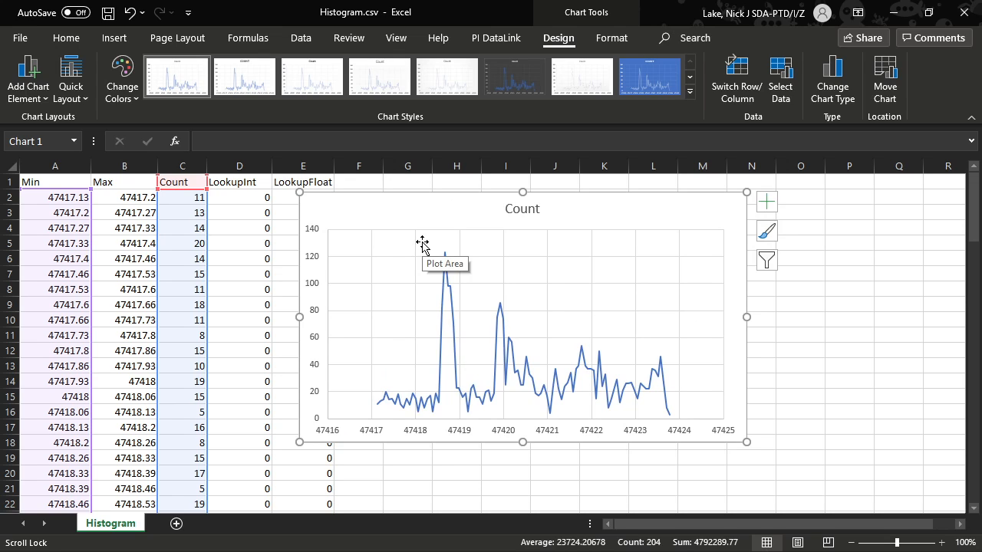
Return to rampGUI and review the Tabular Data properties of Generate Histogram (Bin Width) and Generate Histogram (Using Definition File), including DefinitionFile.
key(alt+Tab)
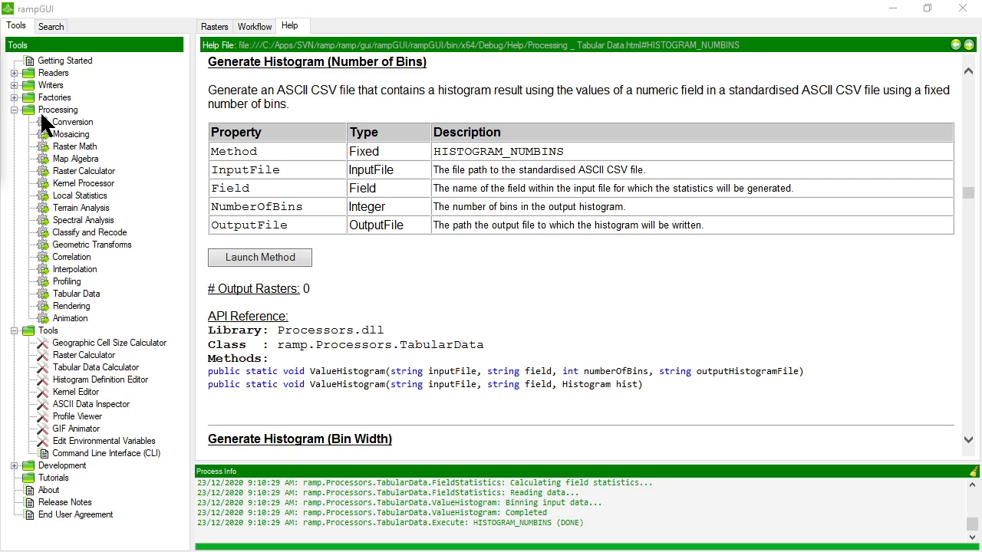
double_click(73, 293)
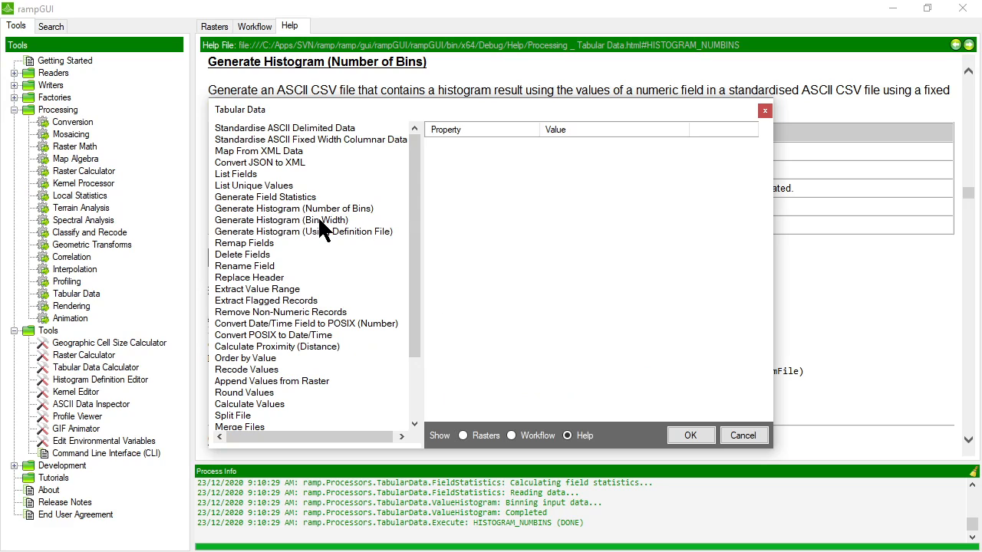
click(318, 220)
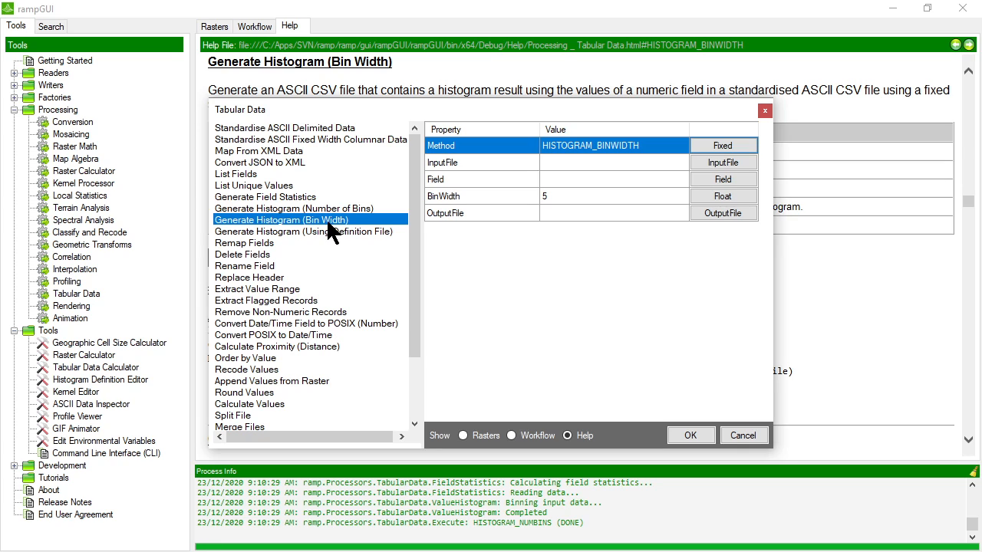
click(326, 231)
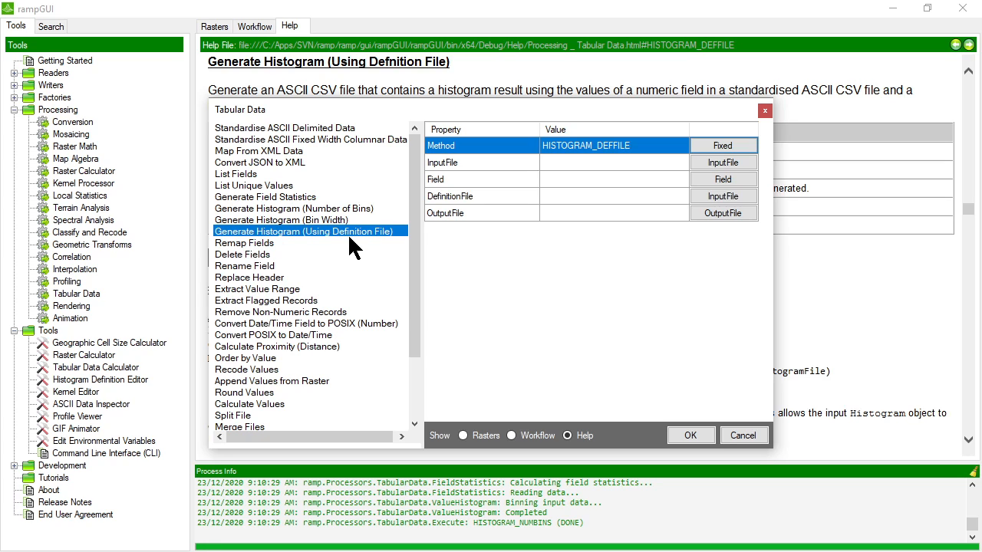
click(498, 196)
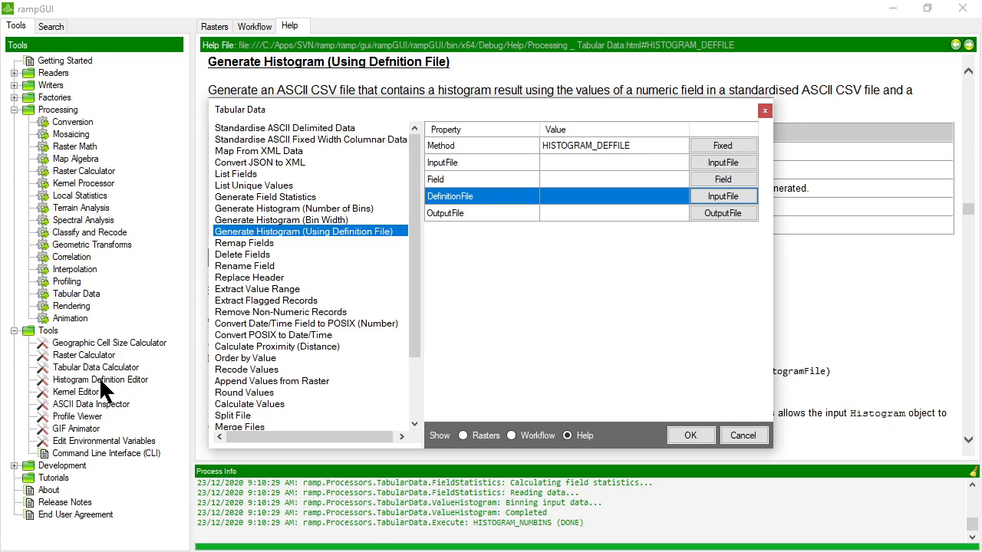
Compare the properties of the three Generate Histogram methods: Number of Bins, Bin Width and Using Definition File.
click(314, 220)
click(316, 231)
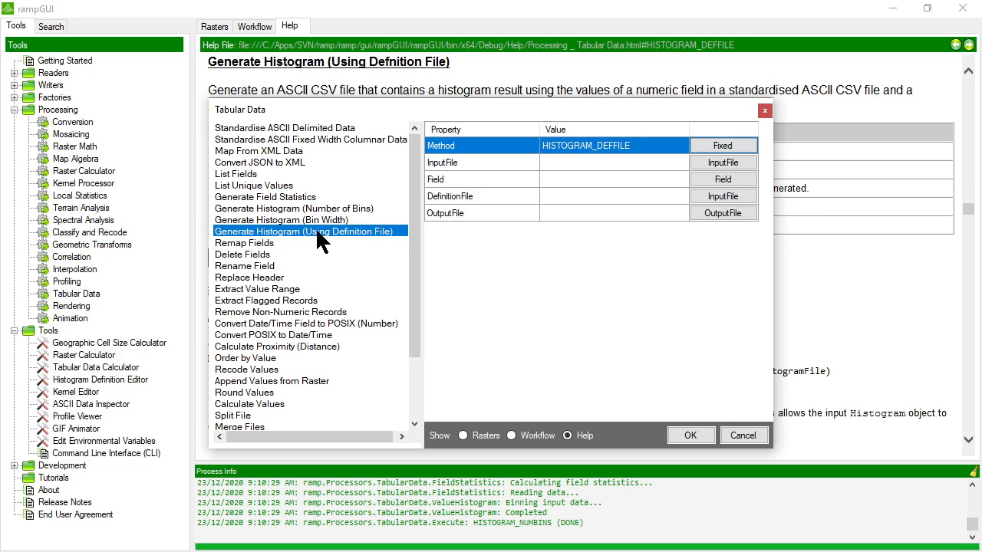
click(318, 220)
click(323, 209)
click(316, 220)
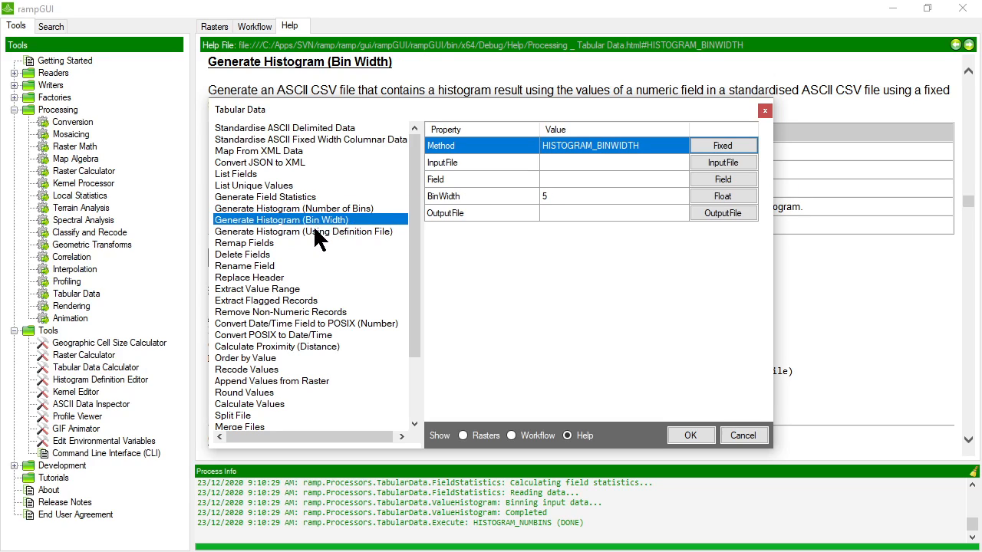
click(316, 231)
click(316, 220)
click(316, 208)
click(316, 221)
click(315, 232)
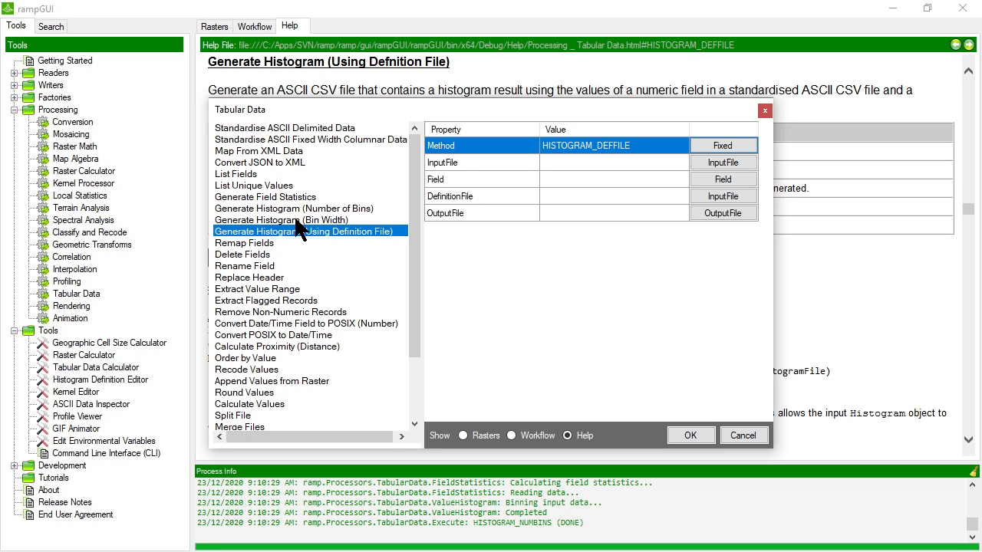